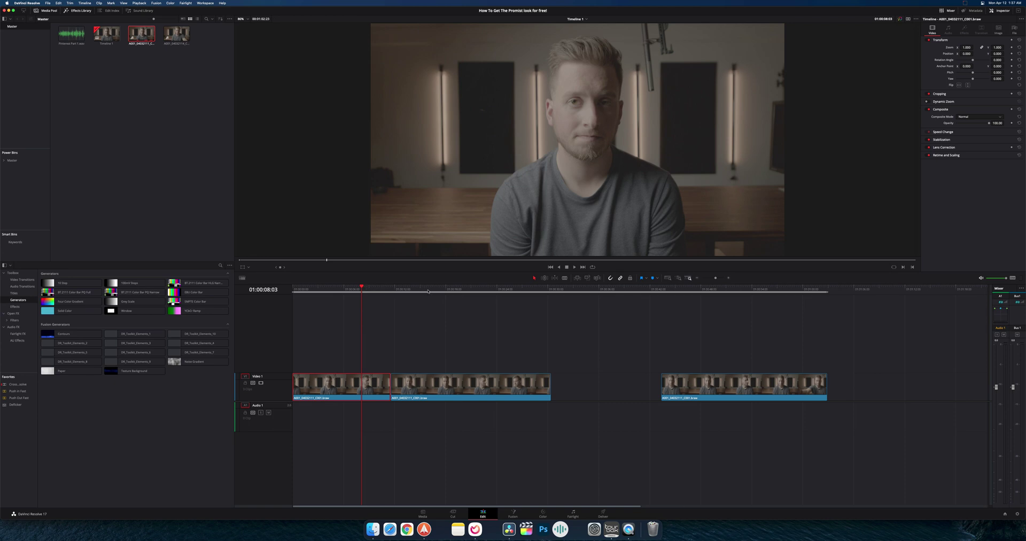
# Step: Scrub the interview timeline to find the presenter holding up the glass diffusion filter
pyautogui.moveTo(428, 291); pyautogui.dragTo(463, 308)
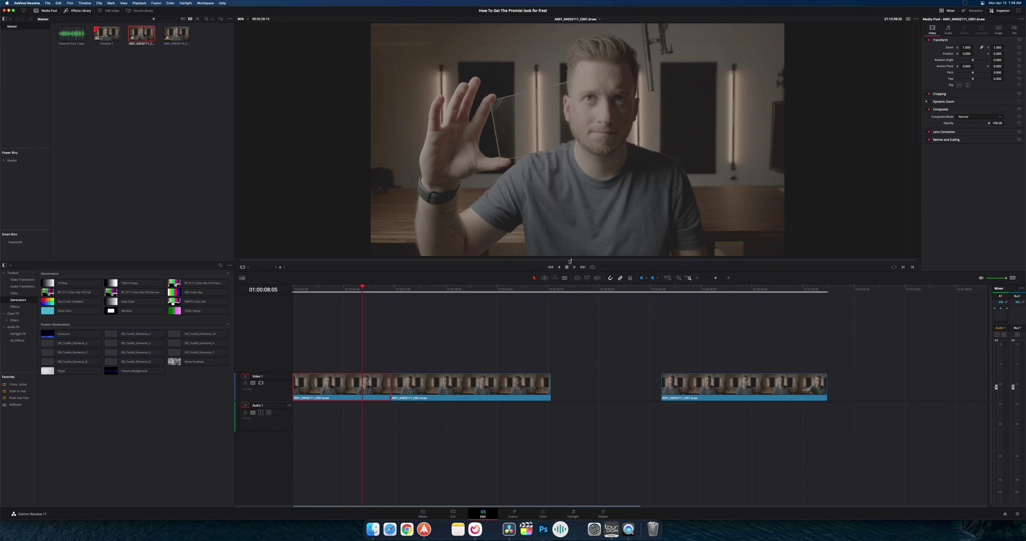
# Step: Scrub through the source clip, then switch the viewer back to Timeline 1 near the interview start
pyautogui.moveTo(569, 261); pyautogui.dragTo(513, 249)
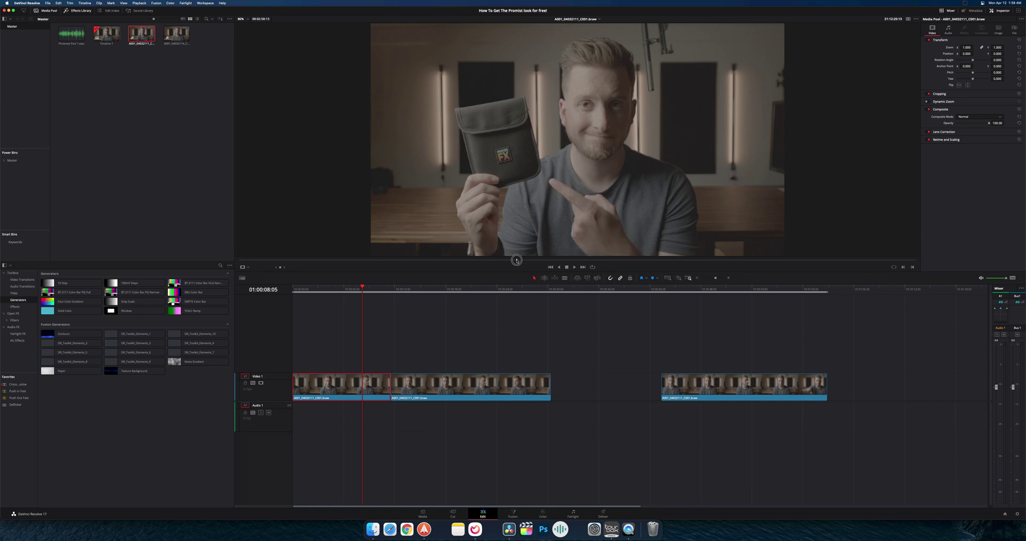
pyautogui.click(552, 258)
pyautogui.moveTo(552, 258); pyautogui.dragTo(570, 258)
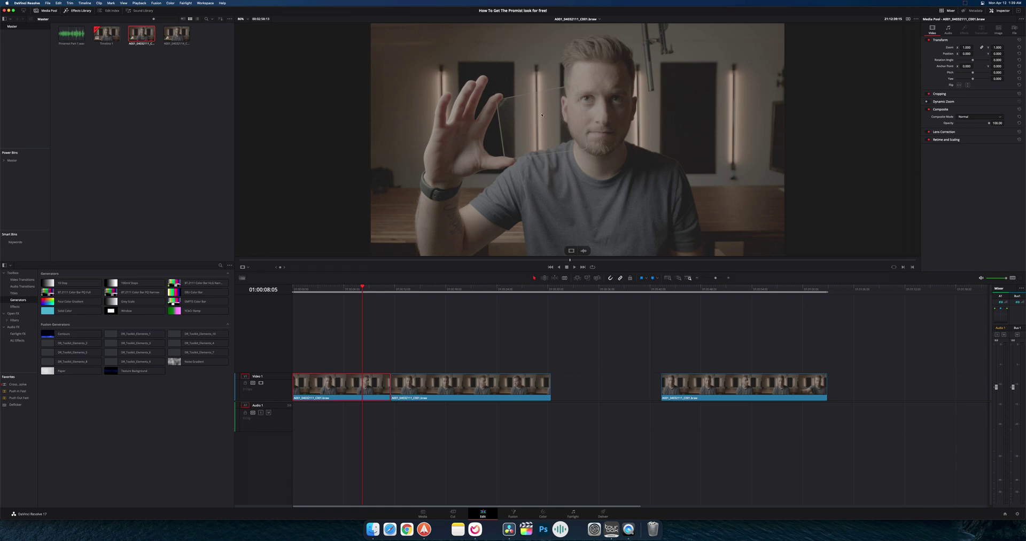
pyautogui.moveTo(416, 290); pyautogui.dragTo(322, 290)
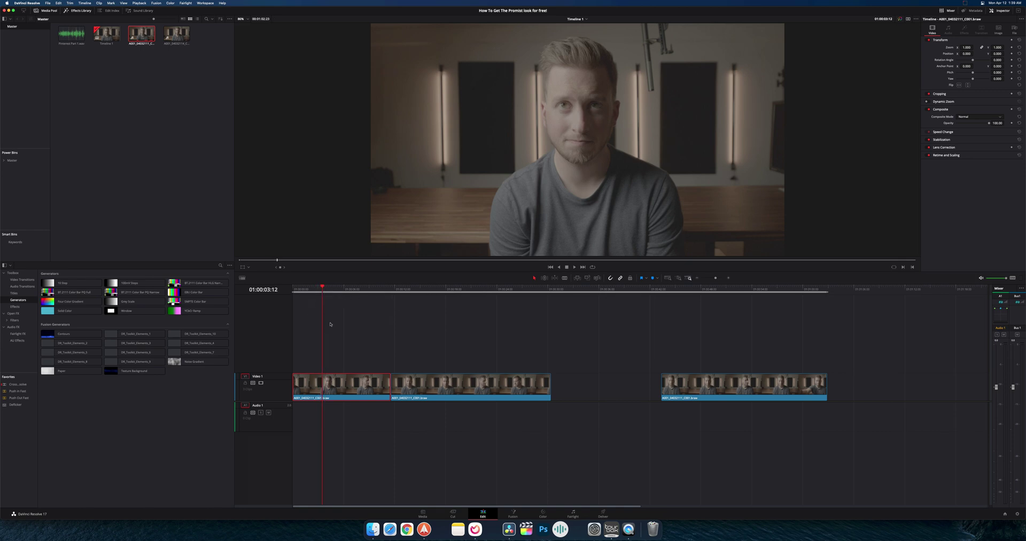
# Step: Park the playhead at 01:00:07:03 and select the first interview clip on the Color page
pyautogui.click(353, 291)
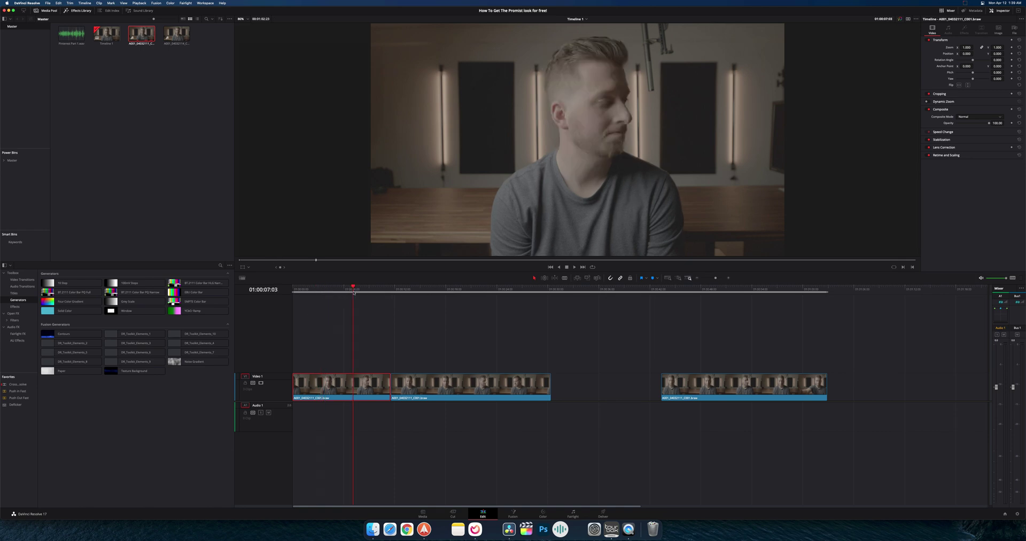
pyautogui.click(543, 514)
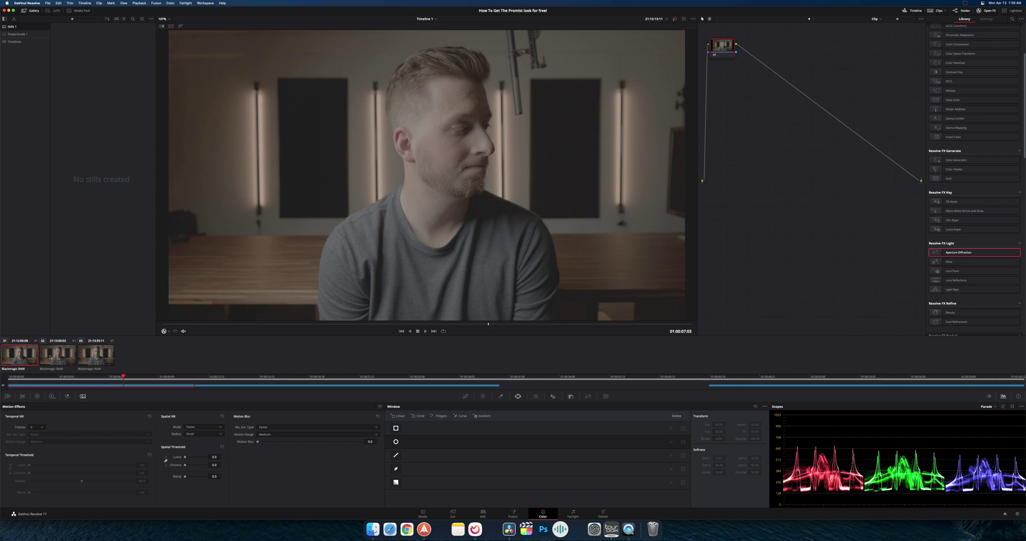
pyautogui.click(91, 353)
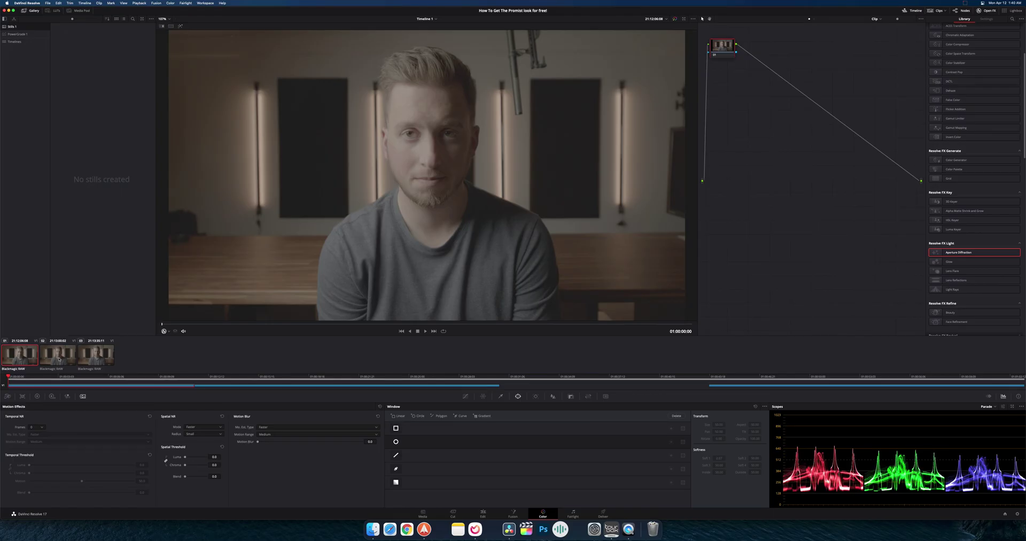
# Step: Add two serial nodes after node 01 and select node 02
pyautogui.hotkey('alt', 's')
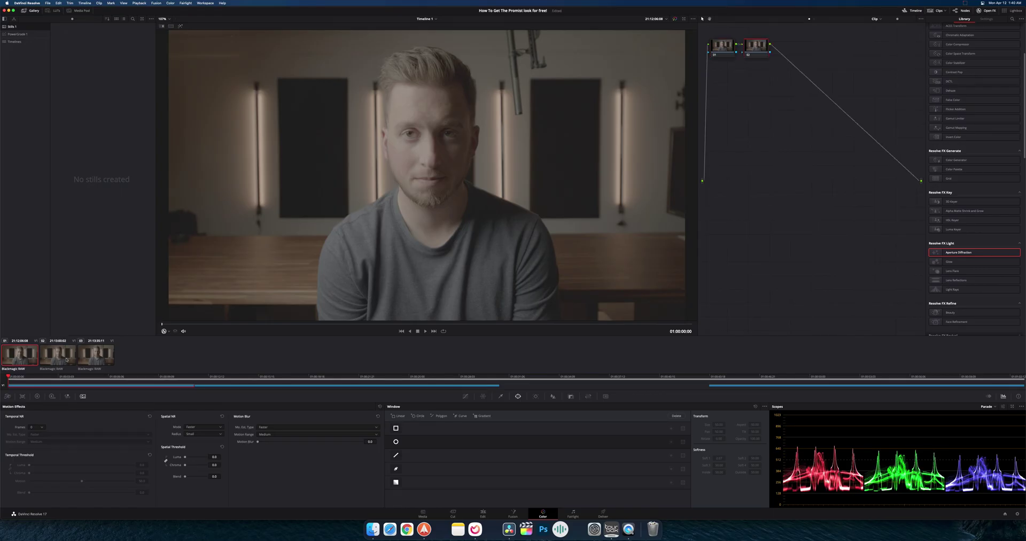
pyautogui.hotkey('alt', 's')
pyautogui.click(751, 44)
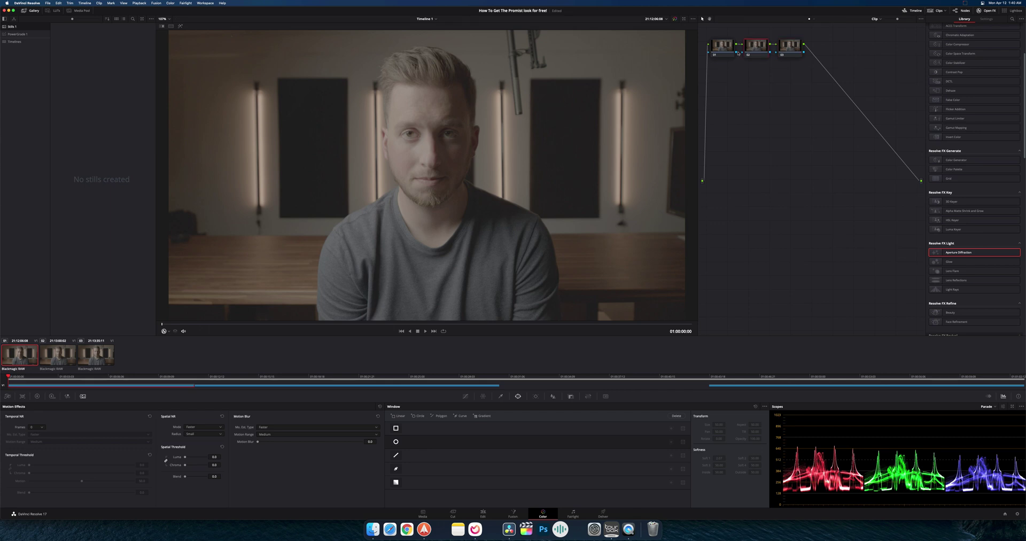
# Step: Apply a Blackmagic Design film LUT to node 02, then select node 03 with the Primaries wheels showing
pyautogui.click(53, 11)
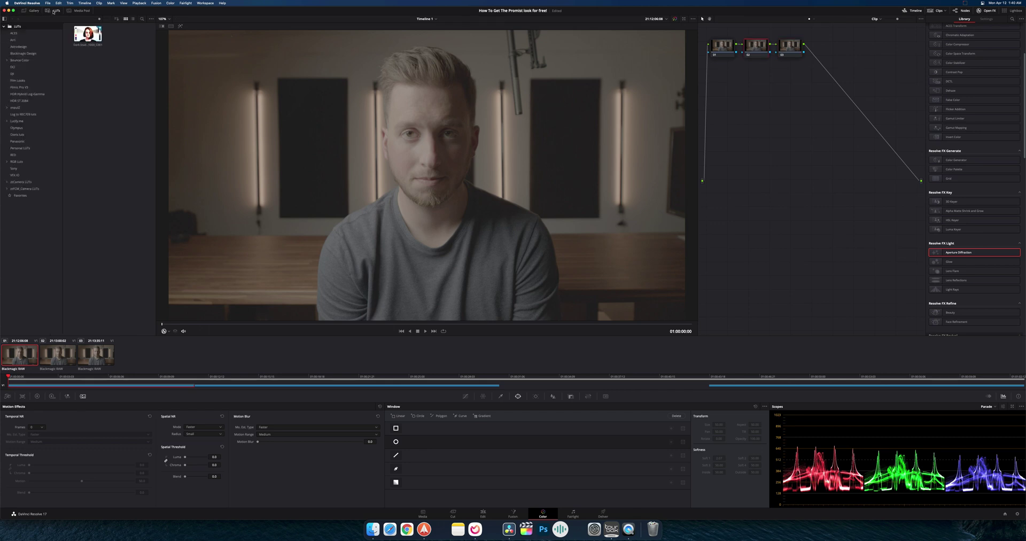
pyautogui.click(24, 53)
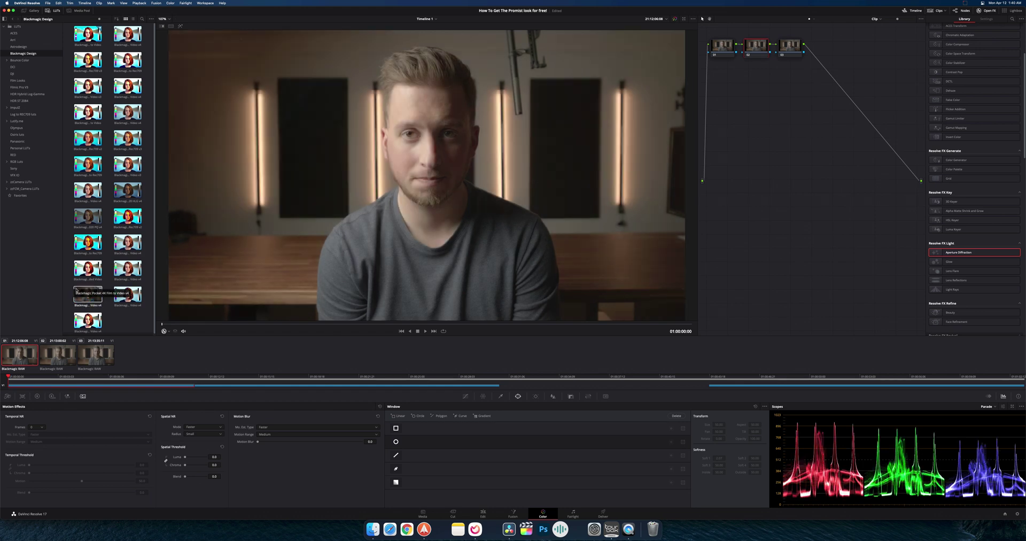
pyautogui.doubleClick(85, 274)
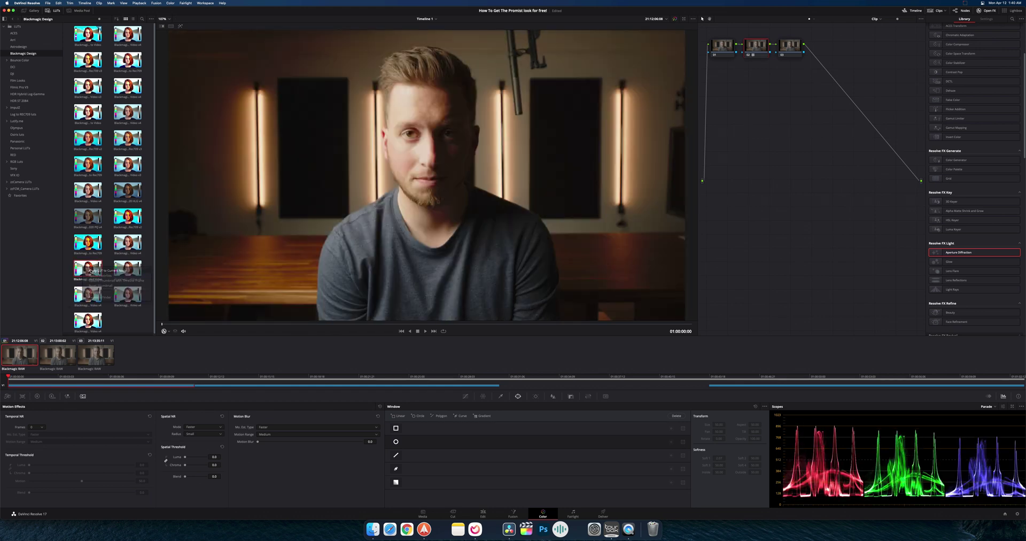
pyautogui.click(795, 46)
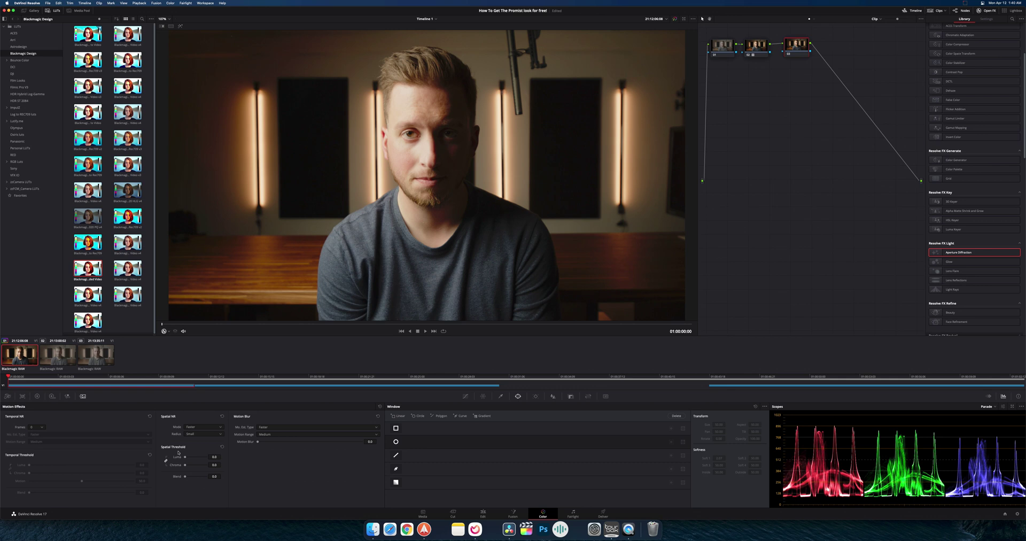
pyautogui.click(37, 396)
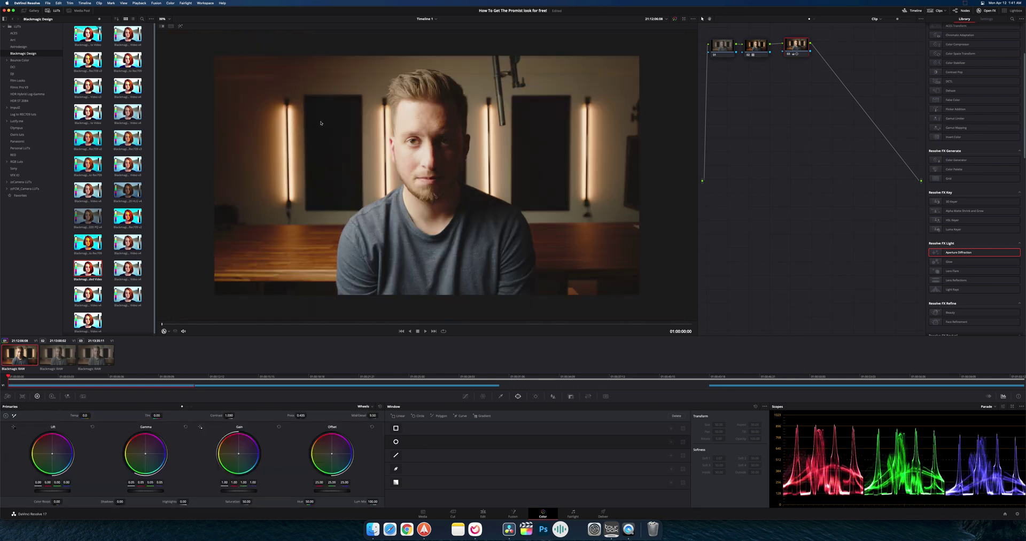
# Step: Grab a Gallery still of the first clip's grade
pyautogui.click(33, 11)
pyautogui.rightClick(408, 171)
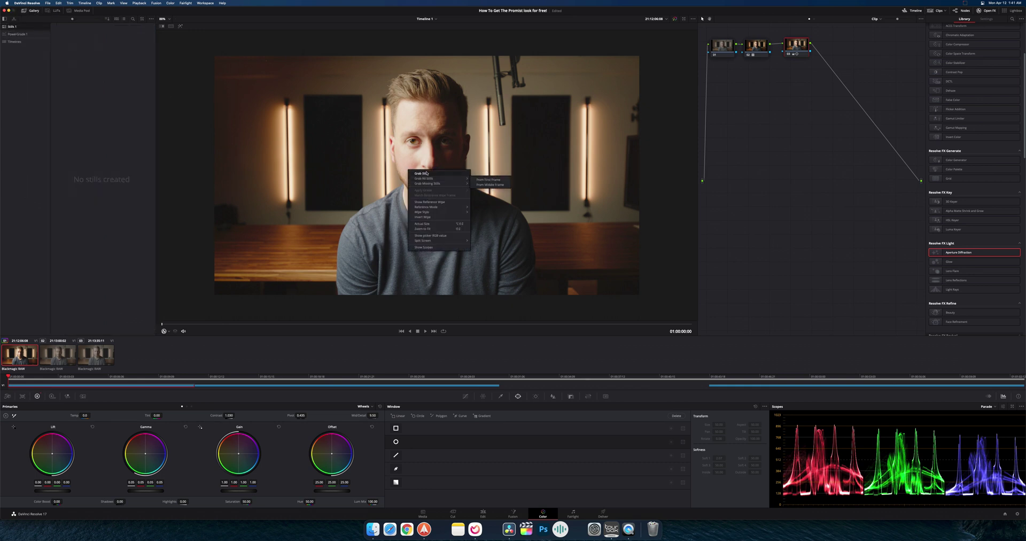
pyautogui.click(427, 174)
# Step: Apply the still's grade to clips 02 and 03, then scrub through clip 02
pyautogui.click(63, 352)
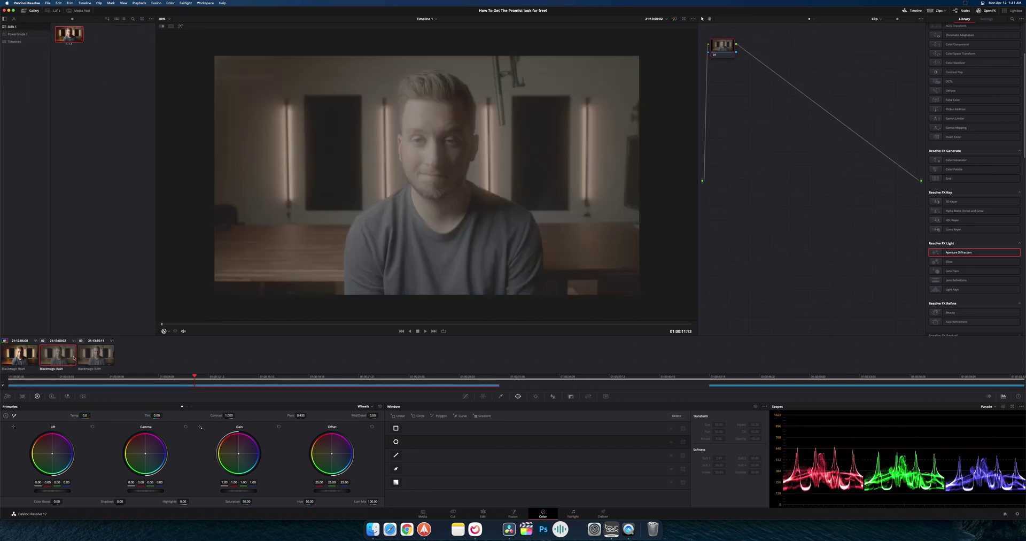
pyautogui.keyDown('super'); pyautogui.click(62, 348); pyautogui.keyUp('super')
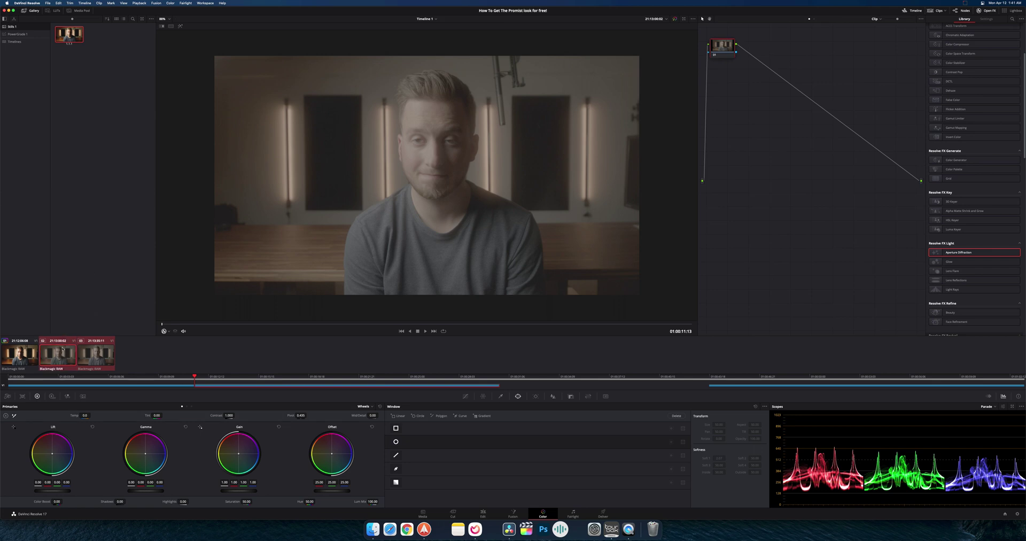
pyautogui.rightClick(66, 43)
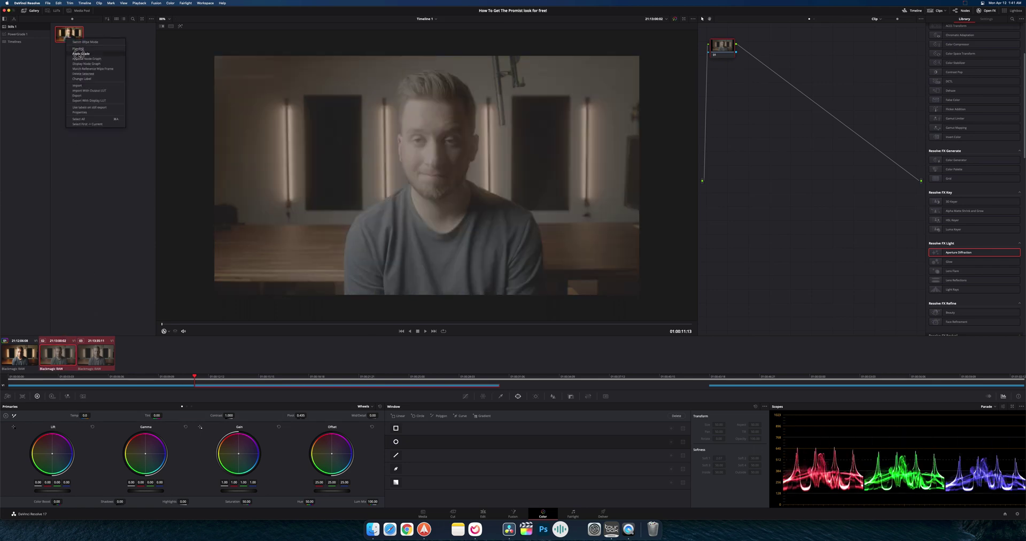
pyautogui.click(79, 55)
pyautogui.click(57, 352)
pyautogui.moveTo(288, 322); pyautogui.dragTo(353, 323)
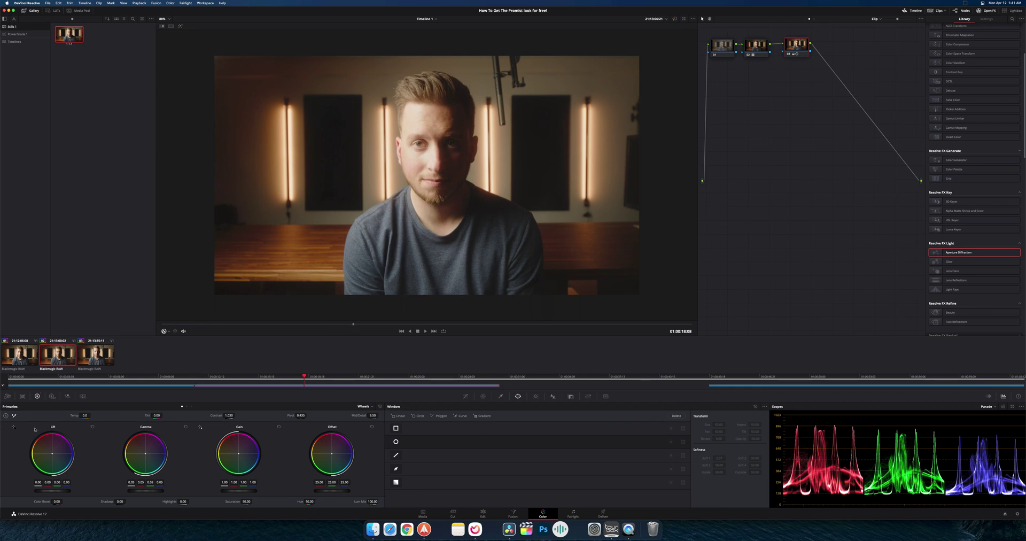
pyautogui.click(19, 357)
pyautogui.click(42, 357)
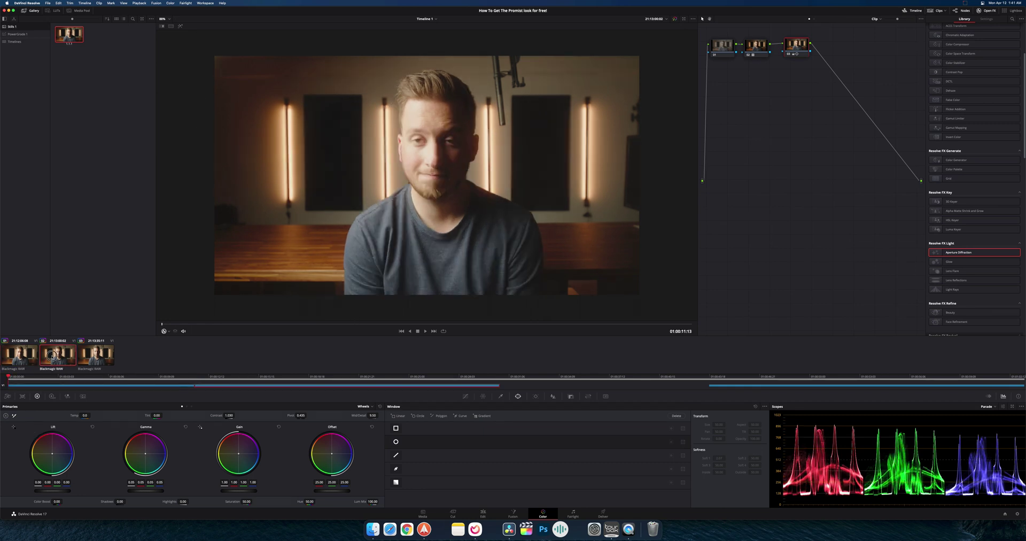
pyautogui.click(359, 322)
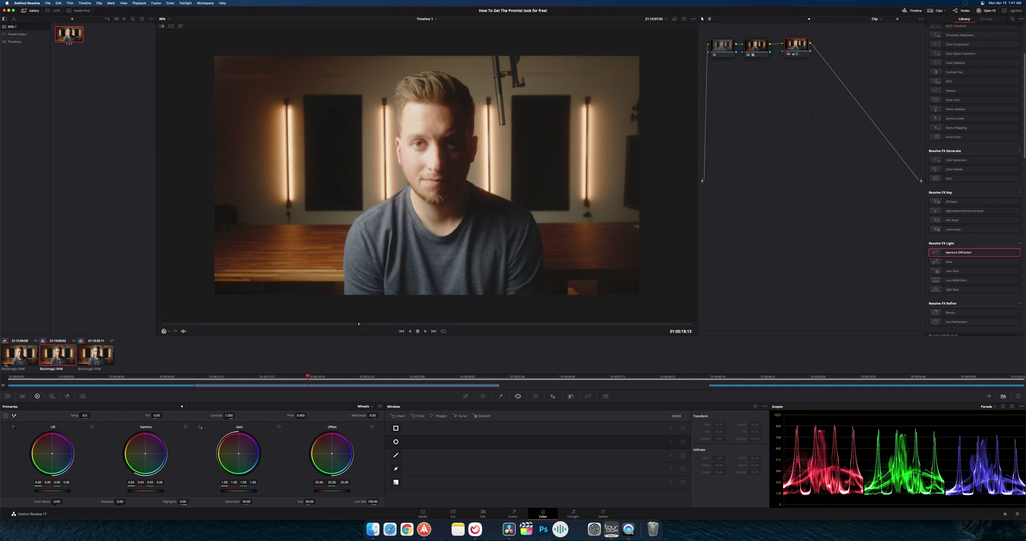
pyautogui.click(19, 353)
pyautogui.click(95, 354)
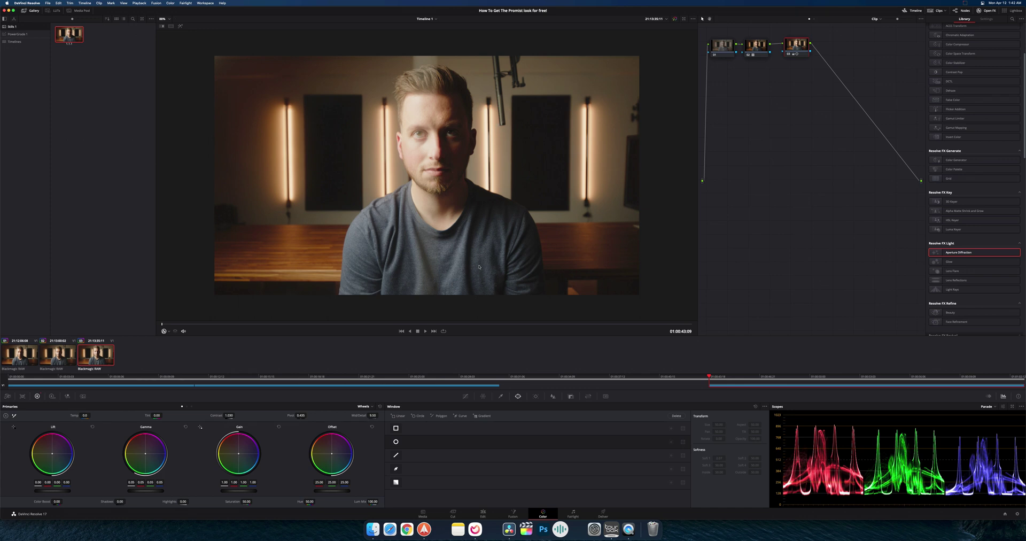
pyautogui.click(17, 2)
pyautogui.click(21, 10)
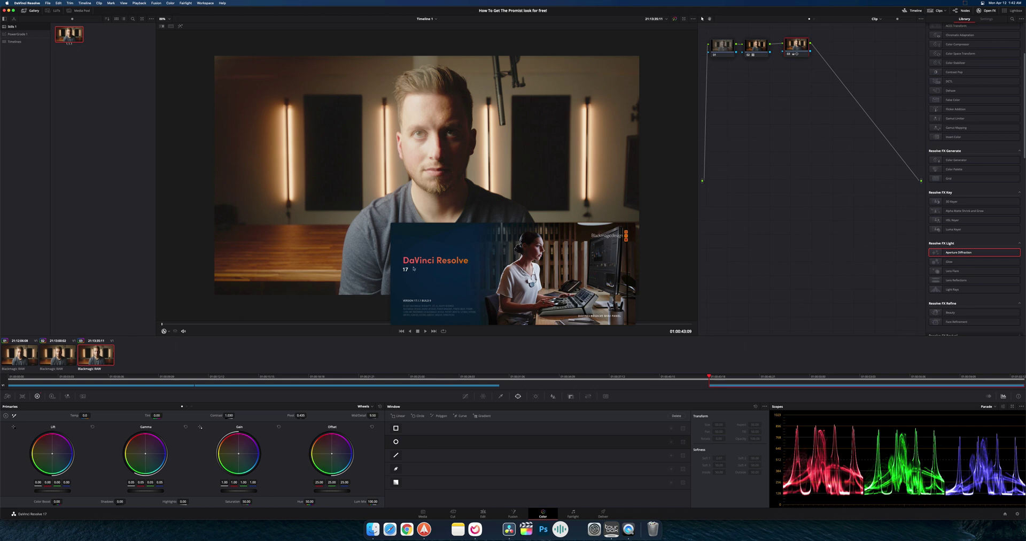
pyautogui.click(235, 339)
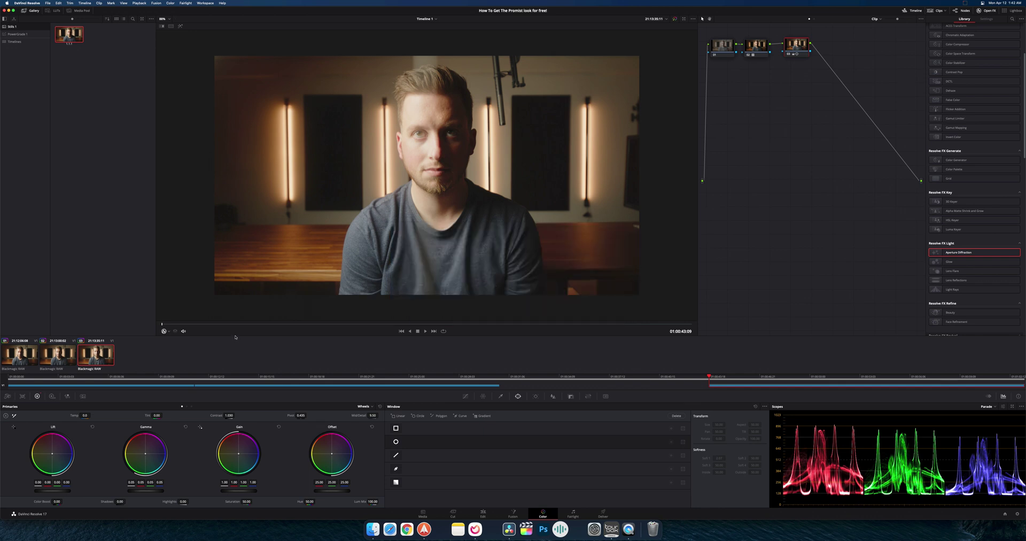
pyautogui.click(52, 355)
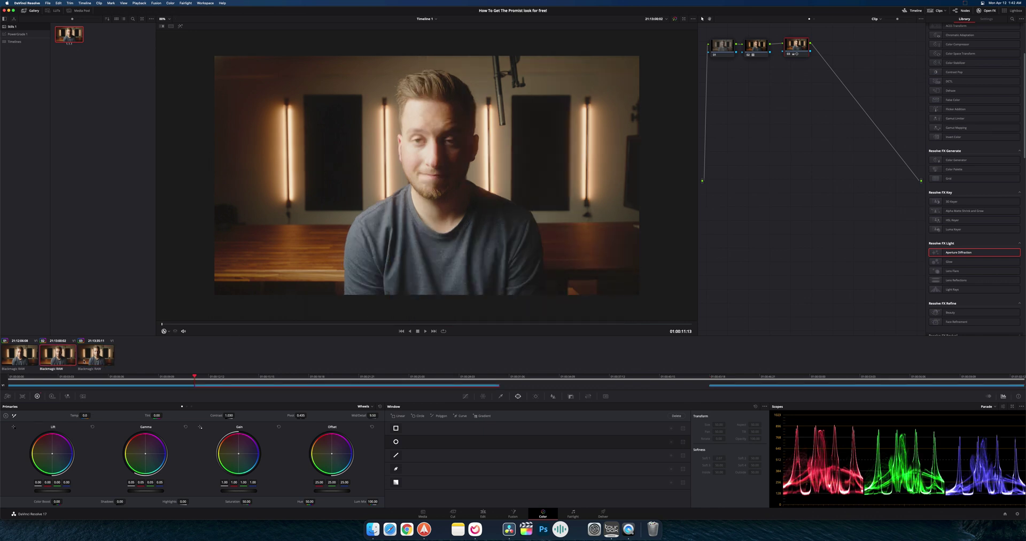
# Step: On clip 01, reposition node 03 and append serial nodes 04 and 05
pyautogui.click(25, 351)
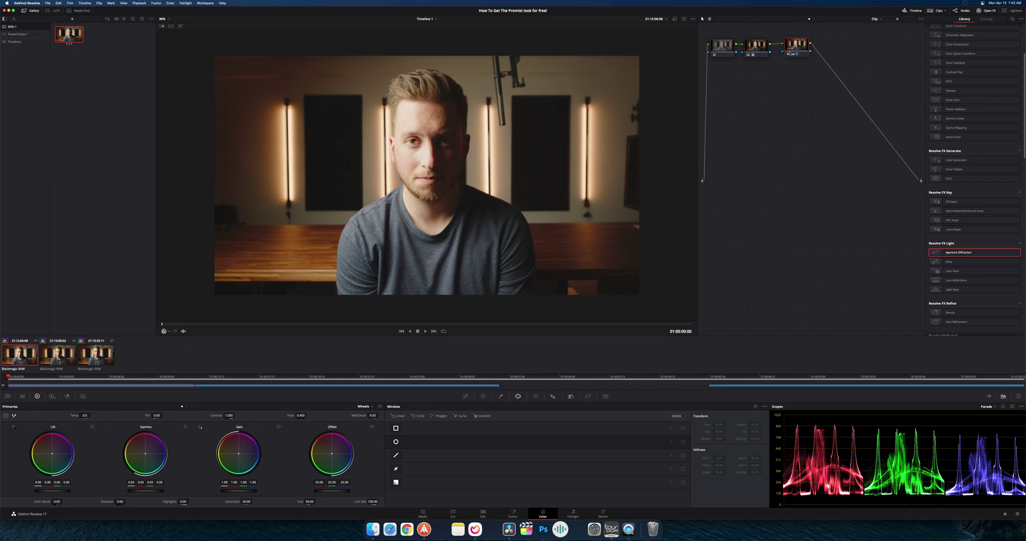
pyautogui.moveTo(790, 54); pyautogui.dragTo(786, 49)
pyautogui.hotkey('alt', 's')
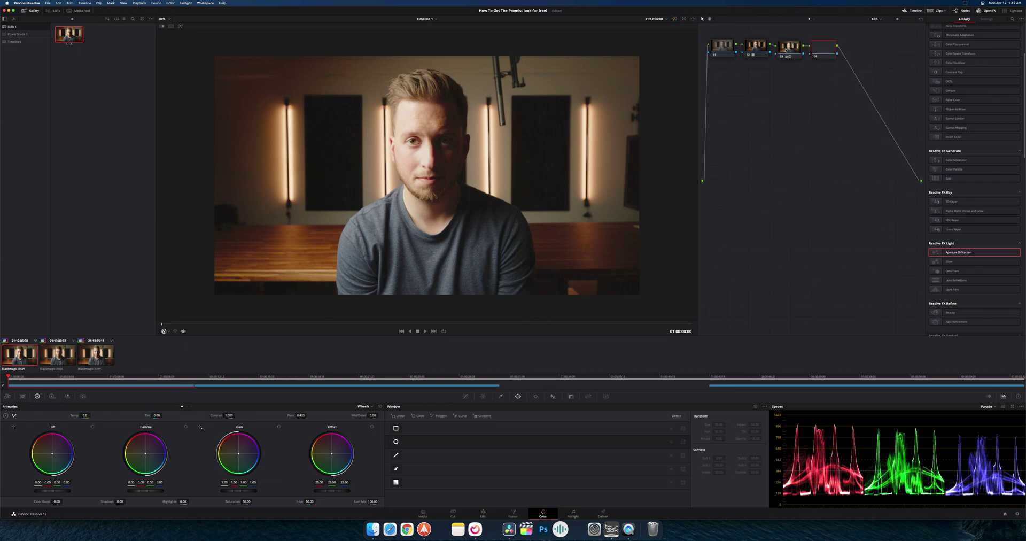
pyautogui.hotkey('alt', 's')
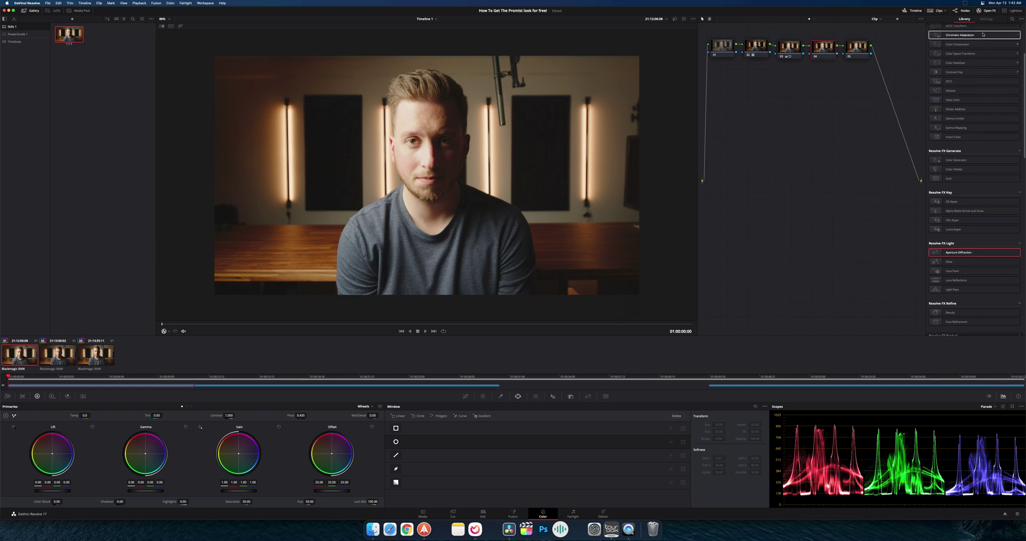
# Step: Apply the Aperture Diffraction OpenFX effect to node 04
pyautogui.click(990, 11)
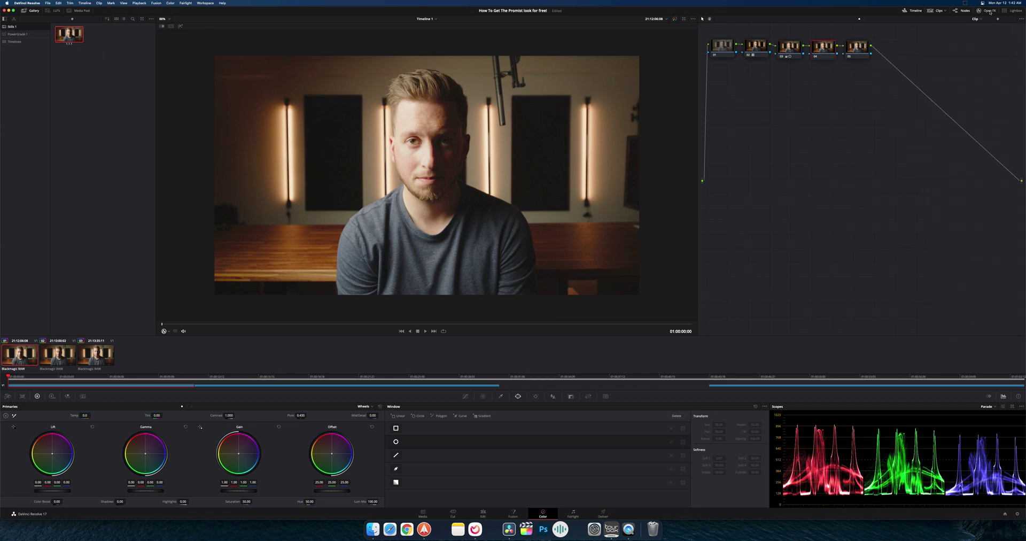
pyautogui.click(986, 11)
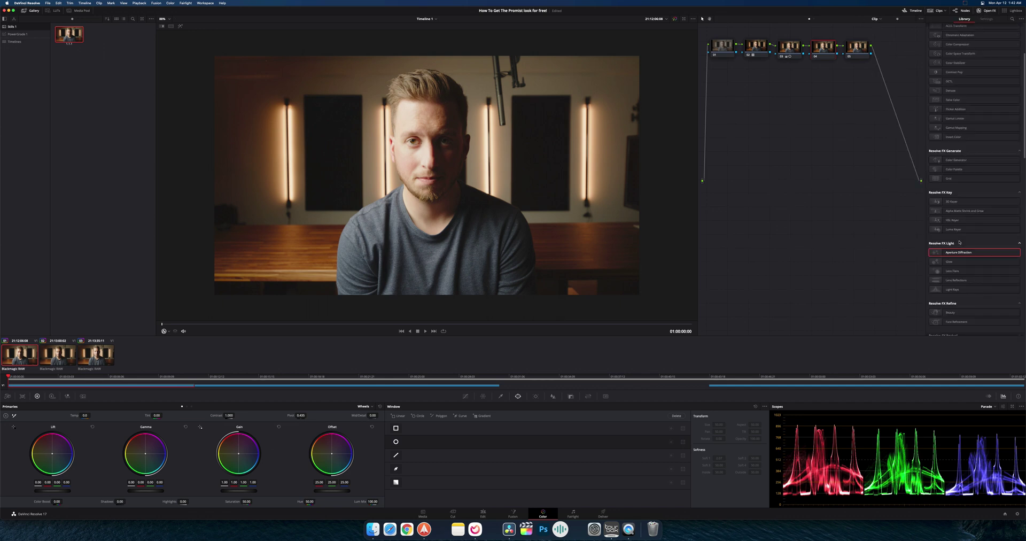
pyautogui.scroll(-3, 959, 243)
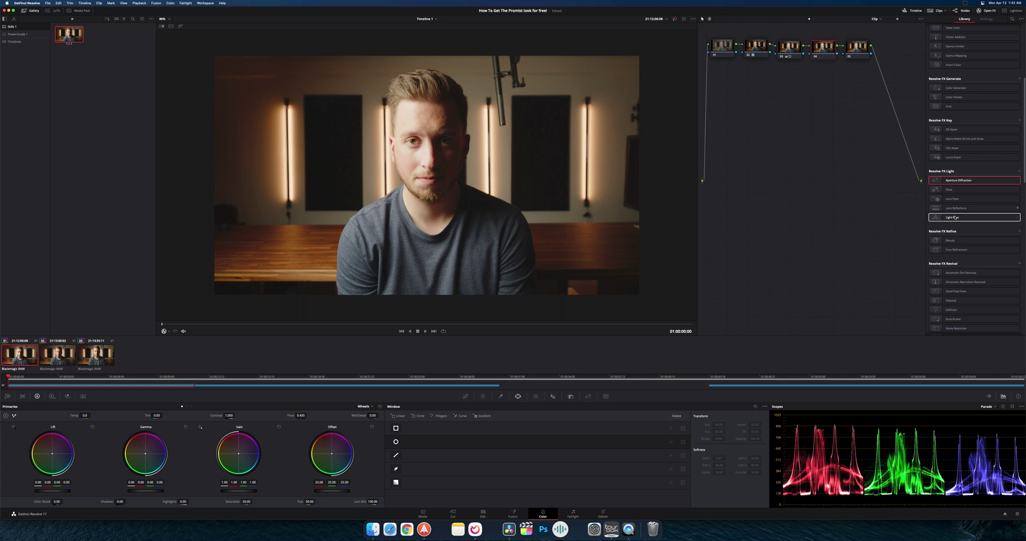
pyautogui.moveTo(952, 181); pyautogui.dragTo(823, 48)
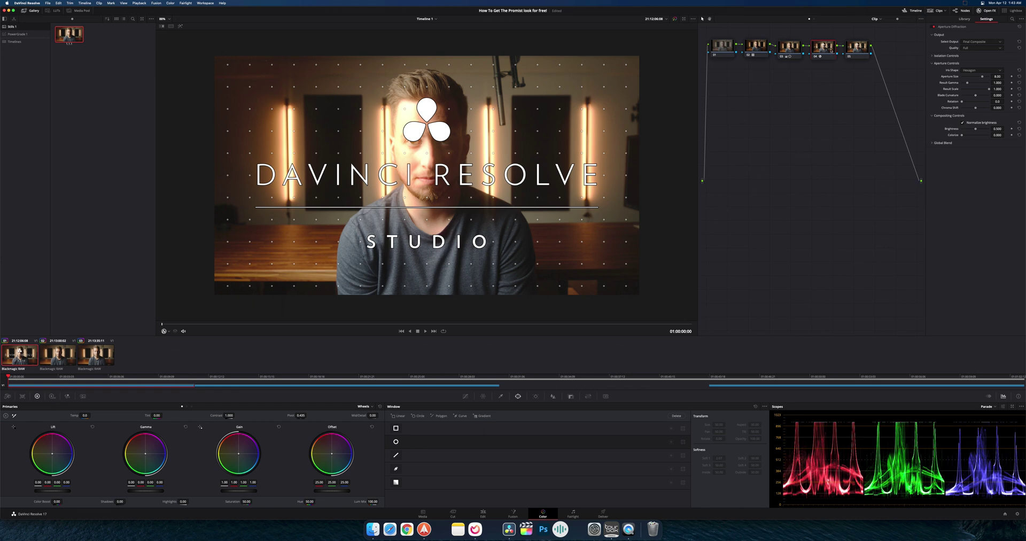
# Step: Swap node 04's Aperture Diffraction for Glow and push its Shine Threshold to 1.000
pyautogui.press('super+z')
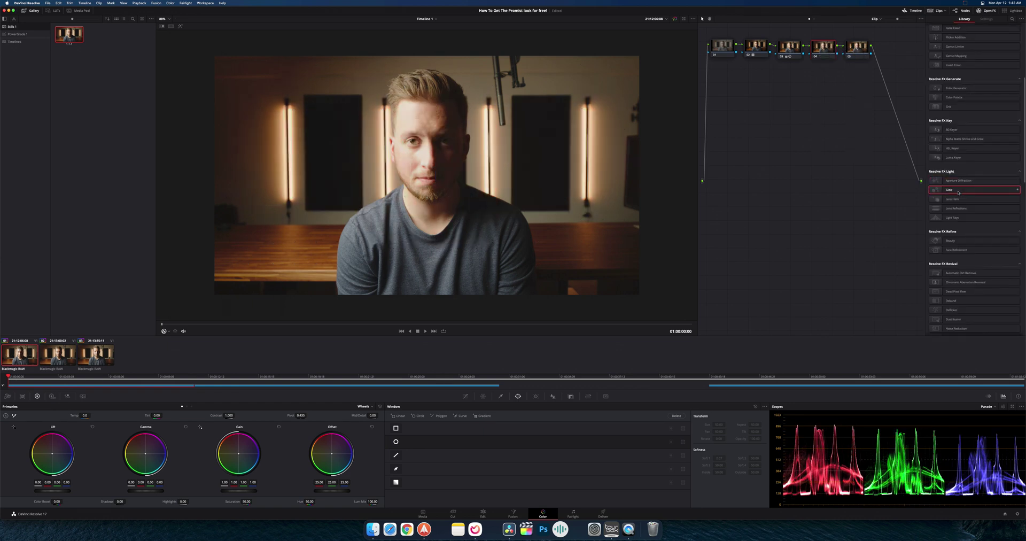
pyautogui.moveTo(956, 193); pyautogui.dragTo(827, 53)
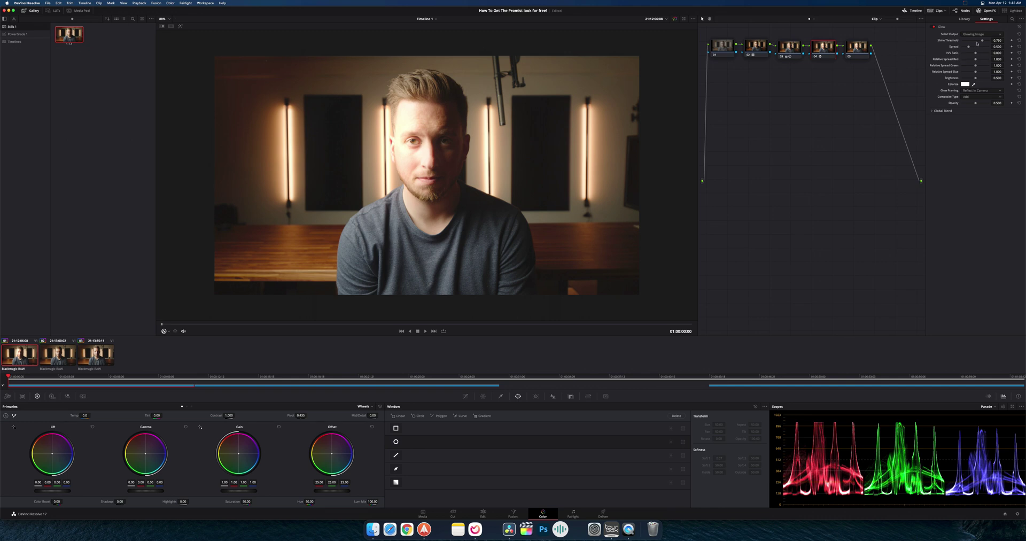
pyautogui.moveTo(982, 42); pyautogui.dragTo(956, 40)
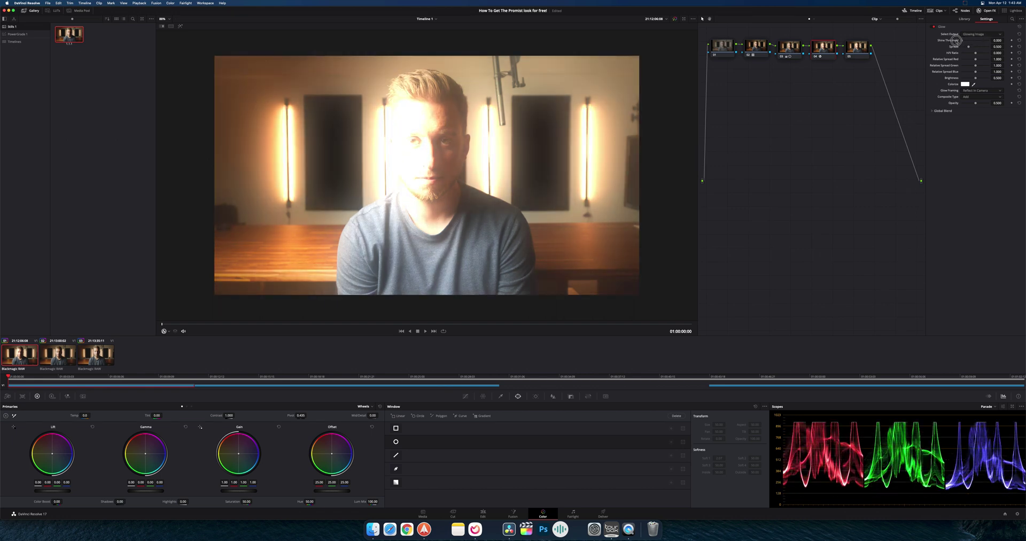
pyautogui.moveTo(961, 40); pyautogui.dragTo(983, 39)
# Step: Preview the Shine Threshold and Glow Only output views, then return to Glowing Image
pyautogui.click(966, 34)
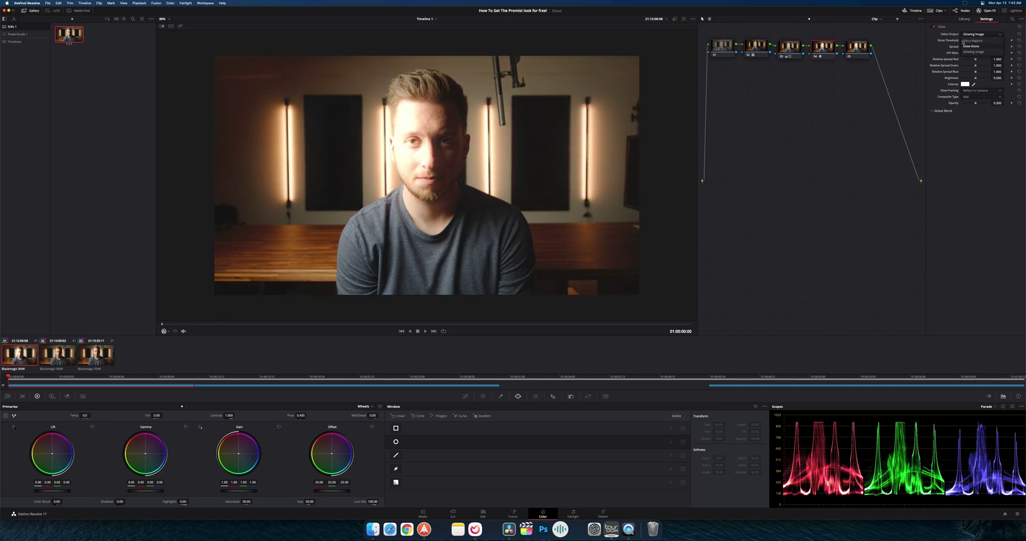
pyautogui.click(969, 40)
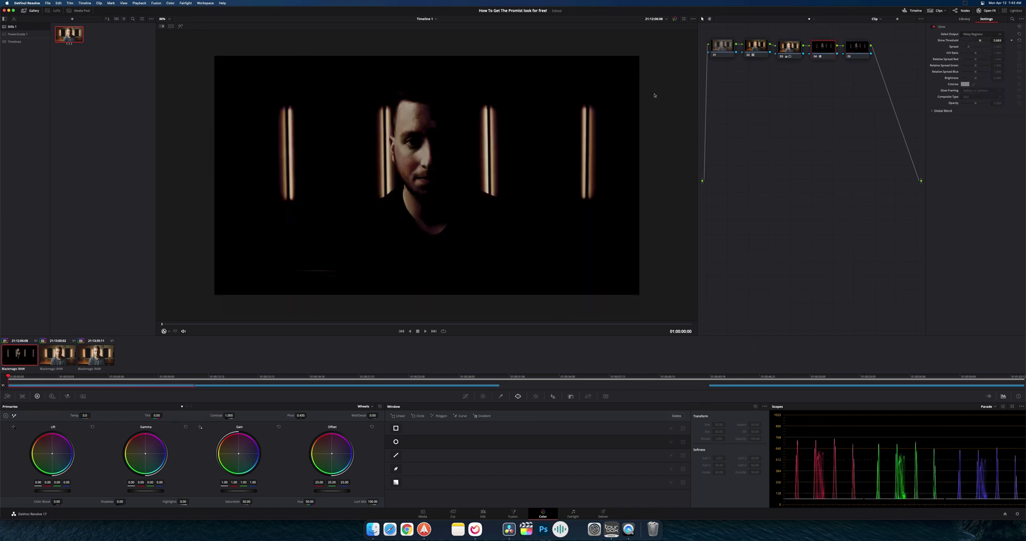
pyautogui.click(976, 35)
pyautogui.click(972, 46)
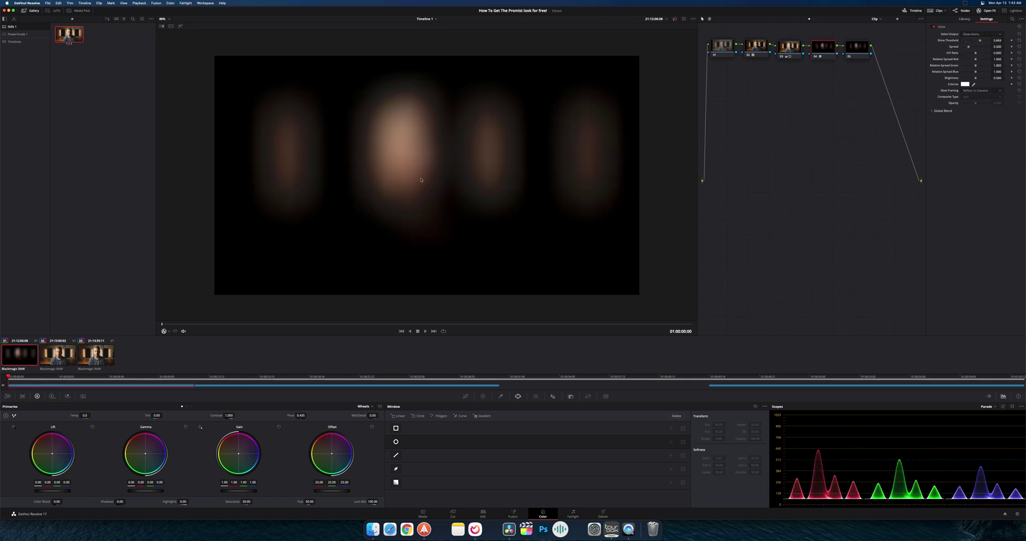
pyautogui.click(976, 35)
pyautogui.click(973, 53)
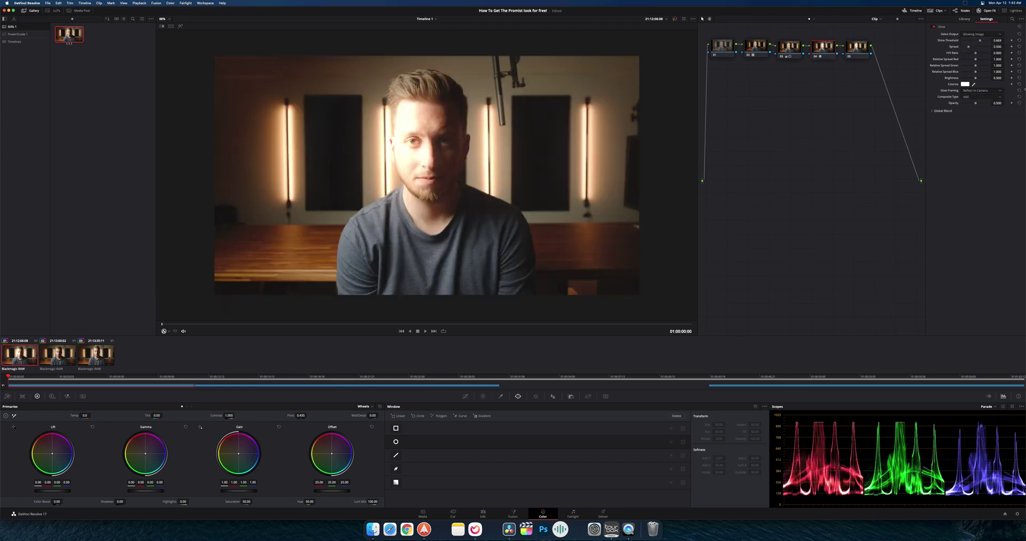
# Step: Set Glow spread 0.587, brightness 0.123, threshold 0.303, and lower node 03's gain to 0.80
pyautogui.moveTo(968, 47); pyautogui.dragTo(960, 72)
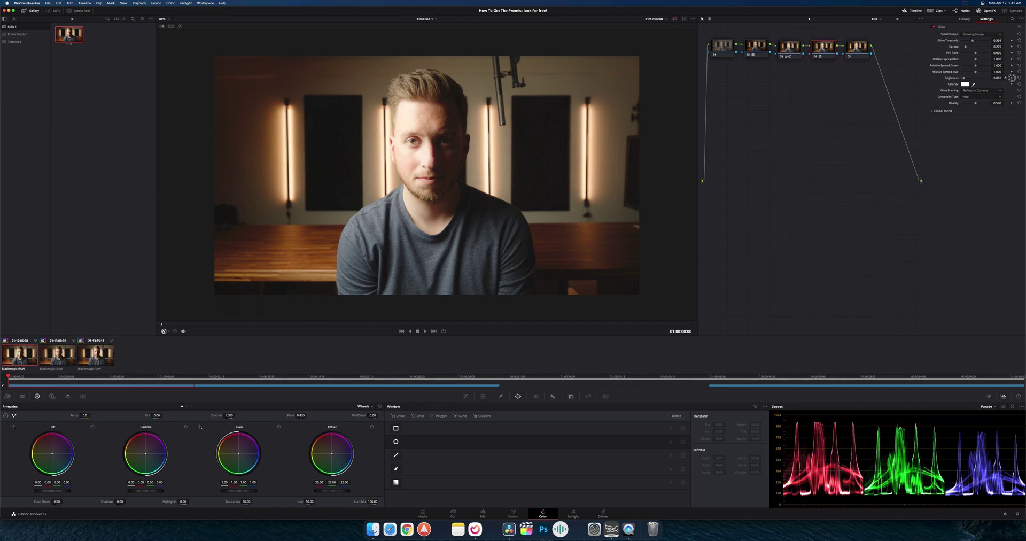
pyautogui.moveTo(1012, 77); pyautogui.dragTo(537, 270)
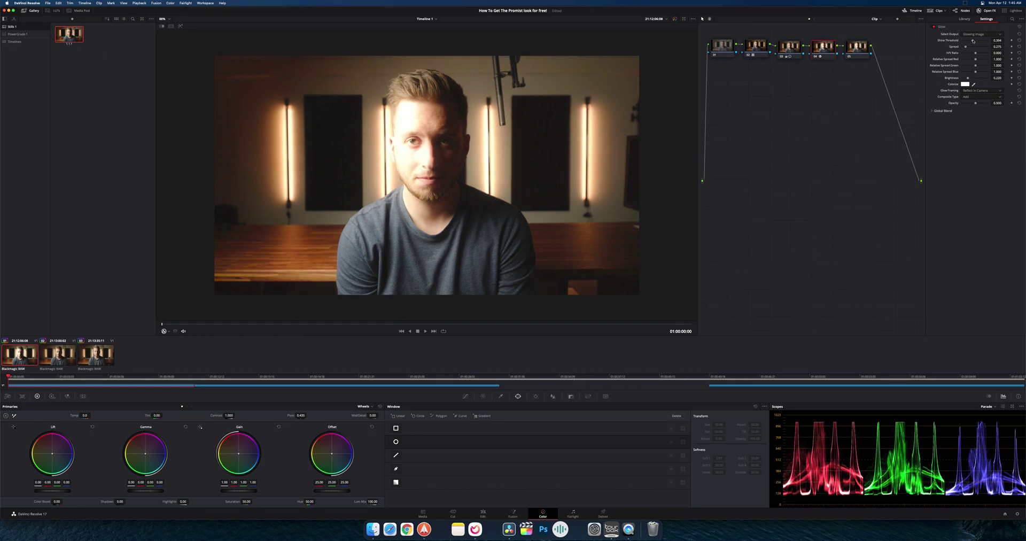
pyautogui.moveTo(973, 41); pyautogui.dragTo(970, 41)
pyautogui.click(782, 49)
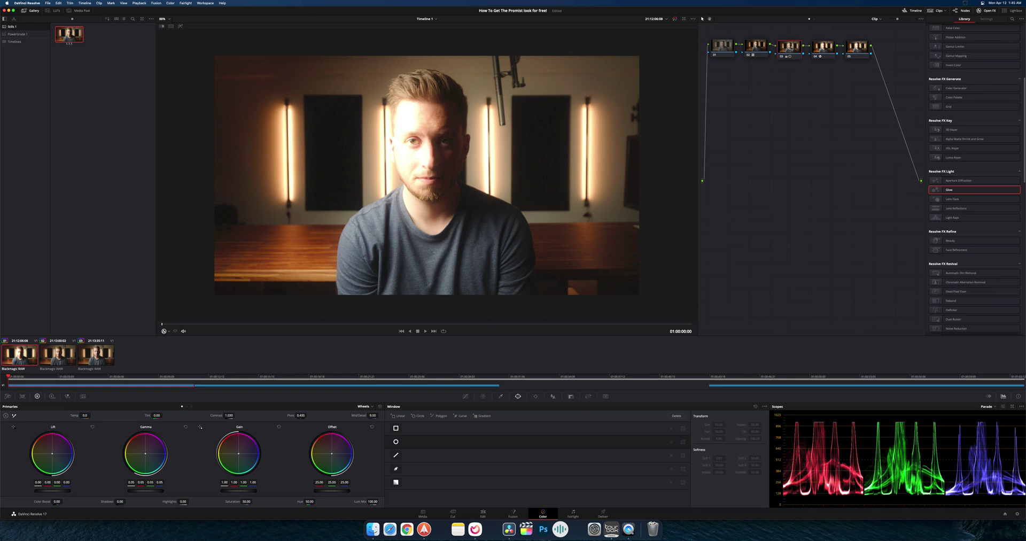
pyautogui.moveTo(239, 490); pyautogui.dragTo(173, 484)
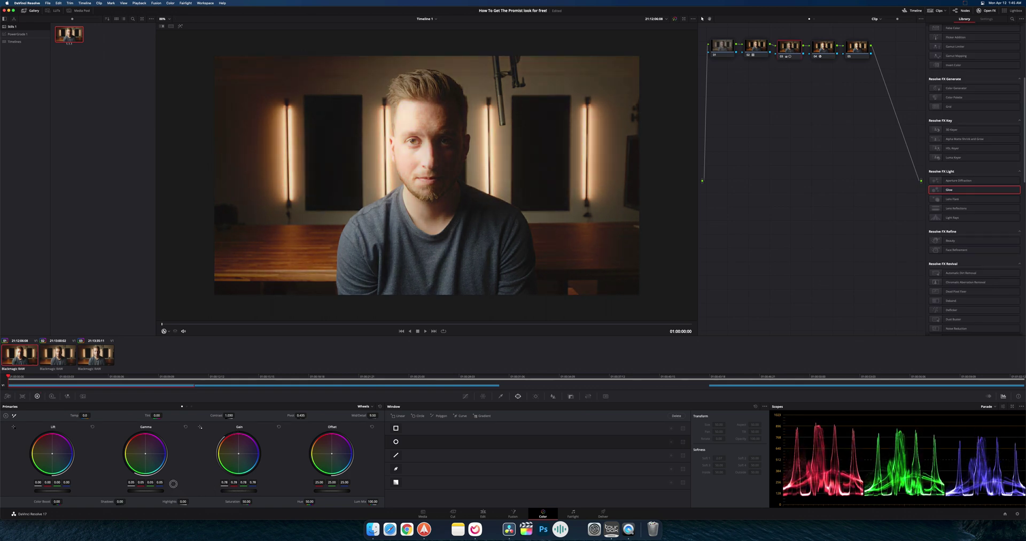
# Step: Lower the Glow shine threshold to 0.147, compare with glow off and on, then show clip 02
pyautogui.click(822, 50)
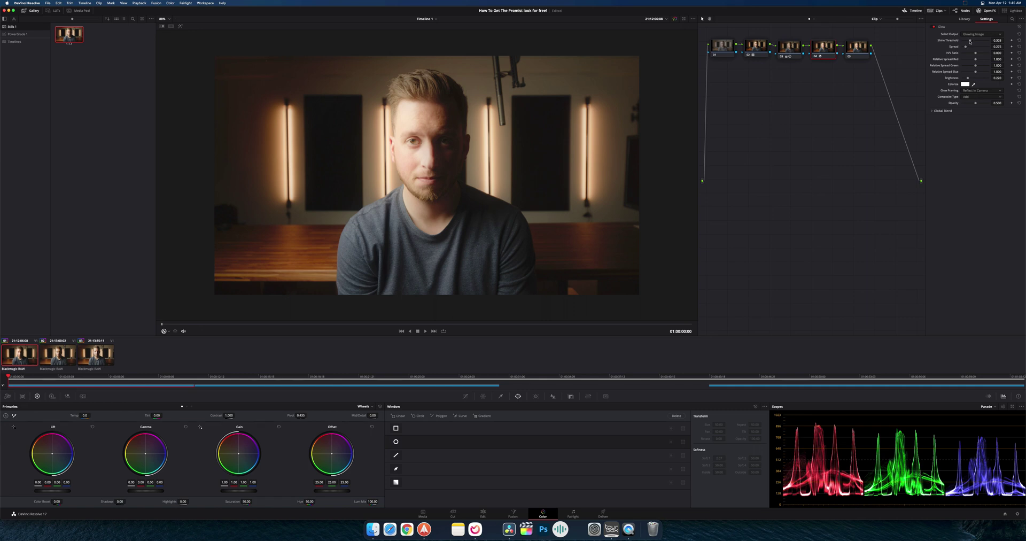
pyautogui.moveTo(969, 41); pyautogui.dragTo(965, 40)
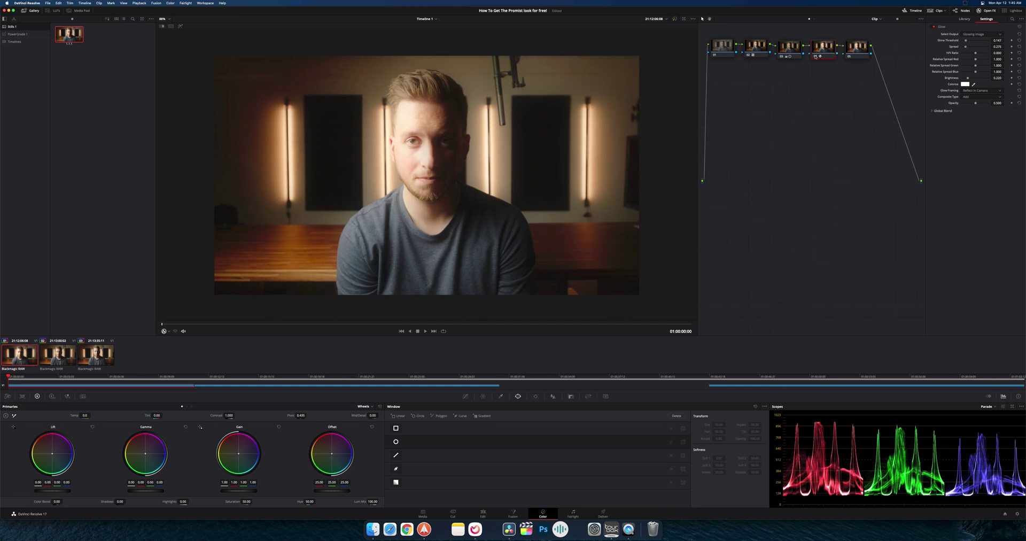
pyautogui.click(816, 56)
pyautogui.click(815, 56)
pyautogui.click(815, 56)
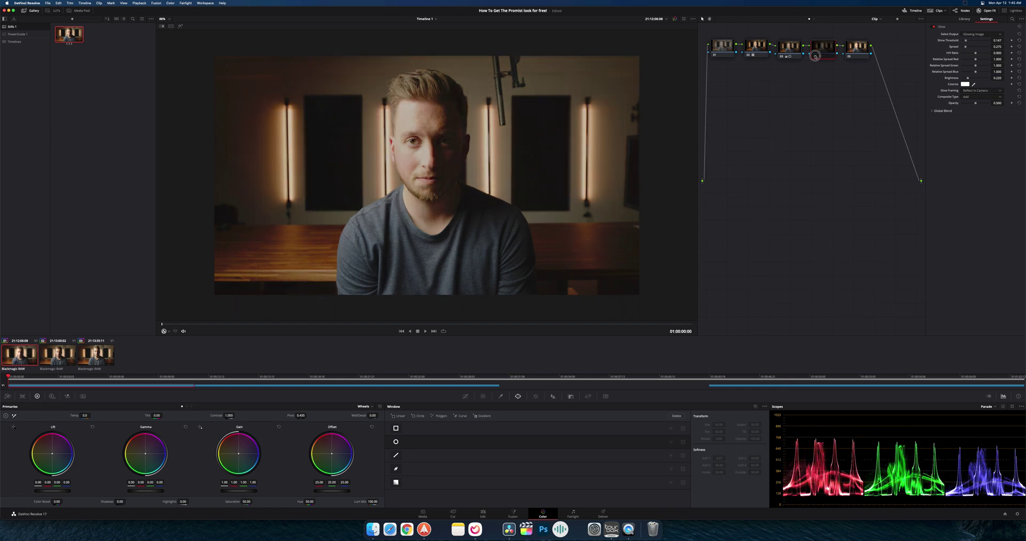
pyautogui.hotkey('ctrl', 'd')
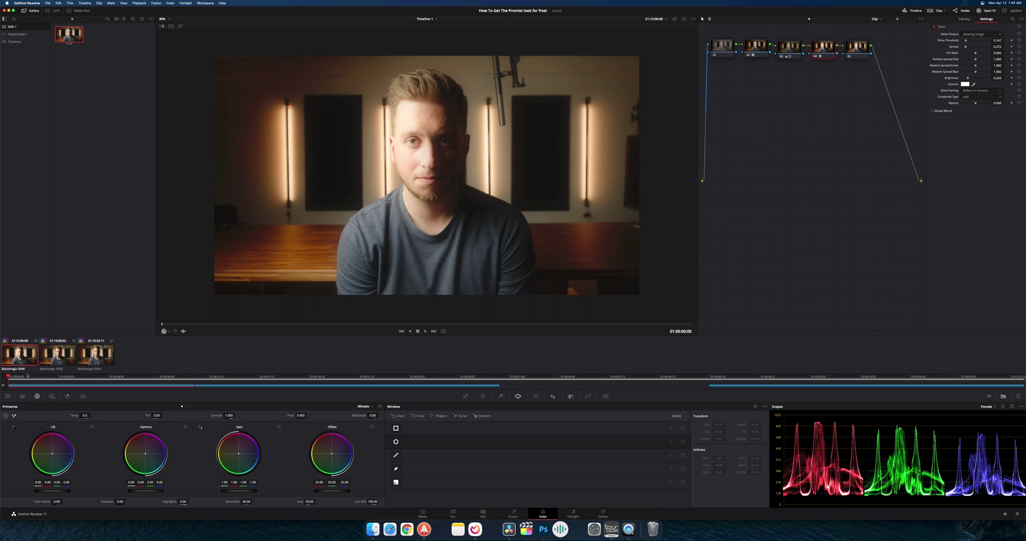
pyautogui.click(47, 354)
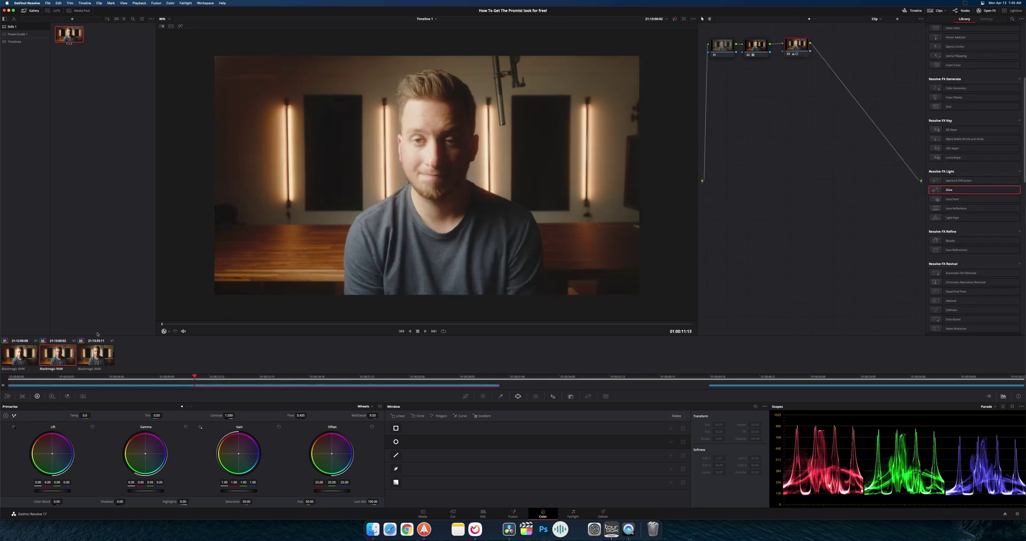
# Step: Show the glowing first clip and the second clip side by side in split screen
pyautogui.moveTo(238, 326); pyautogui.dragTo(258, 333)
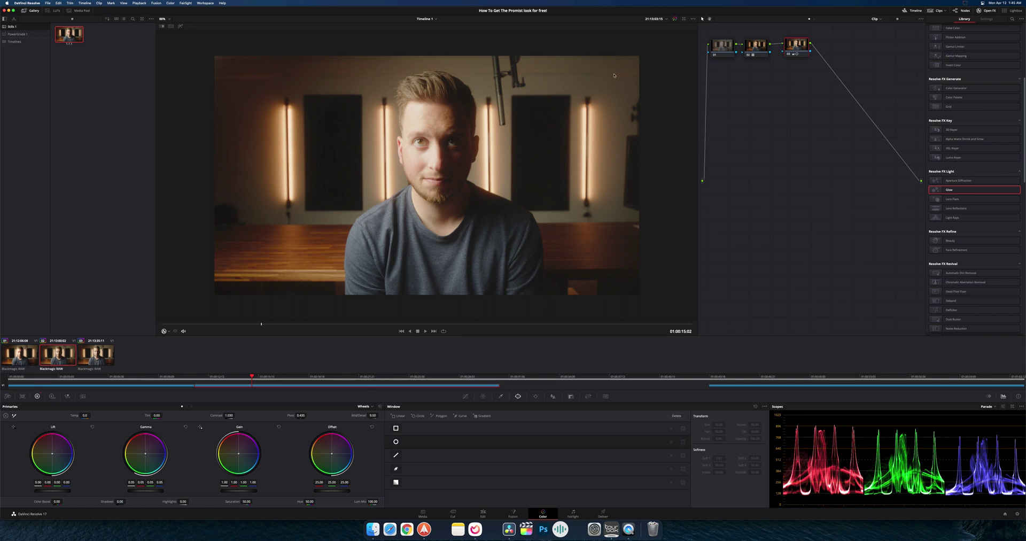
pyautogui.click(19, 362)
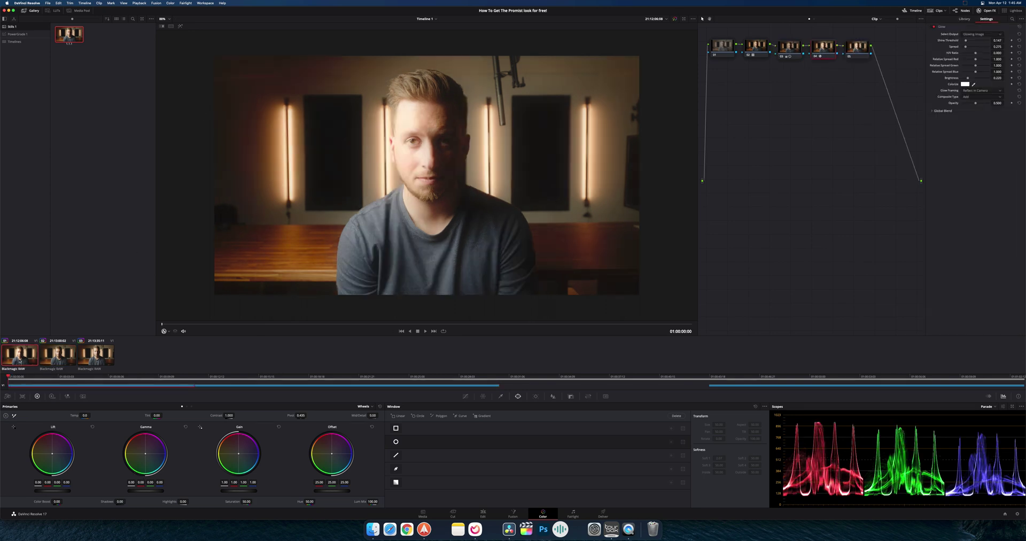
pyautogui.click(58, 354)
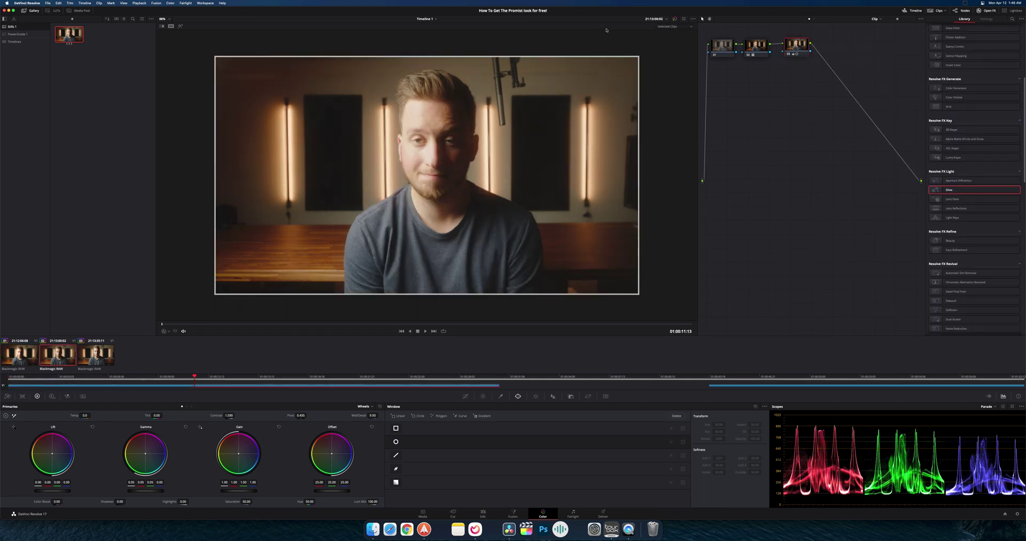
pyautogui.keyDown('super'); pyautogui.click(29, 358); pyautogui.keyUp('super')
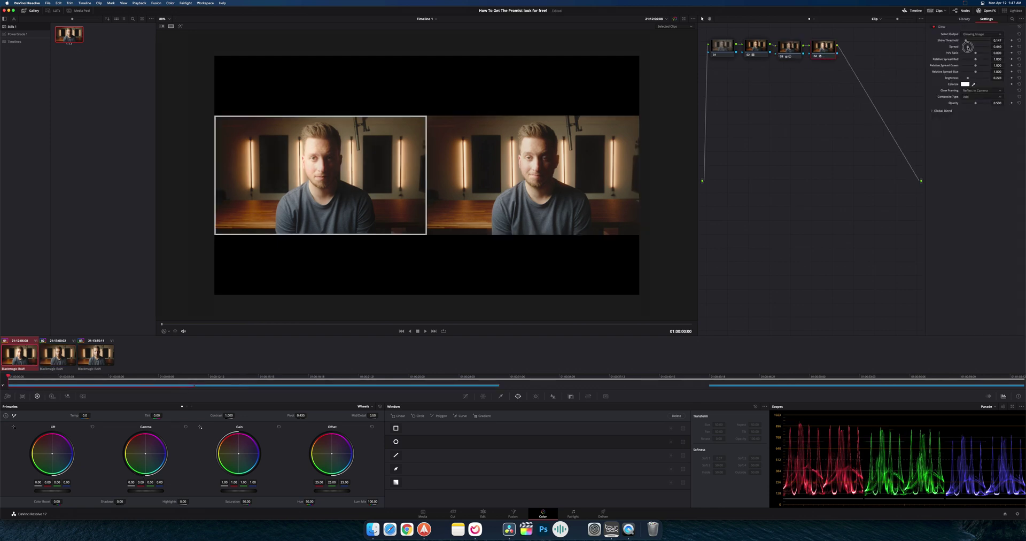
# Step: Compare with the glow node off and on, exit split screen and go to the Edit page
pyautogui.click(816, 56)
pyautogui.click(815, 56)
pyautogui.hotkey('ctrl', 'alt', 'w')
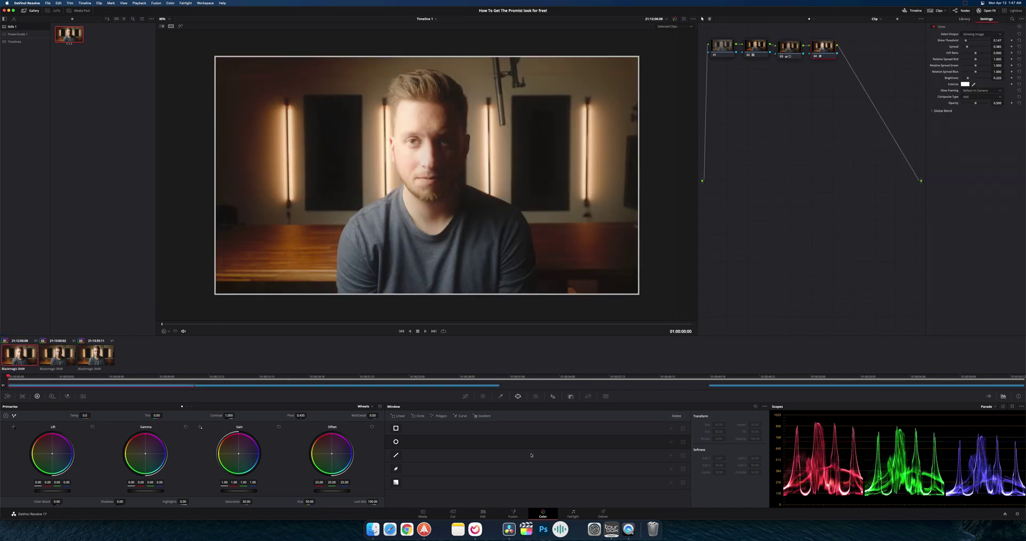
pyautogui.click(483, 514)
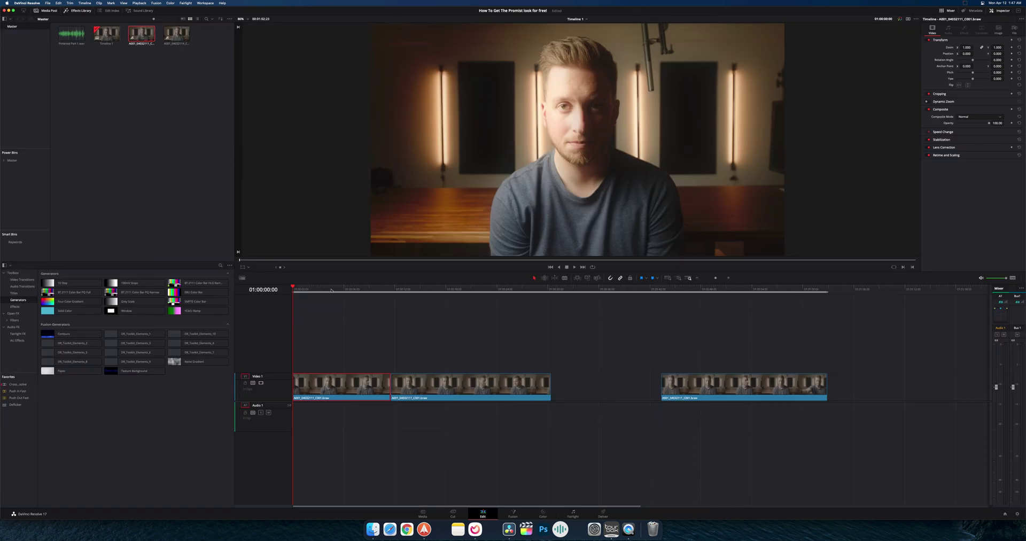
# Step: Scrub the timeline to 01:00:18:10, then return to clip 01 at 01:00:06:03 on the Color page
pyautogui.moveTo(335, 287)
pyautogui.mouseDown()
pyautogui.moveTo(469, 292)
pyautogui.moveTo(331, 288)
pyautogui.moveTo(411, 284)
pyautogui.moveTo(341, 287)
pyautogui.mouseUp()
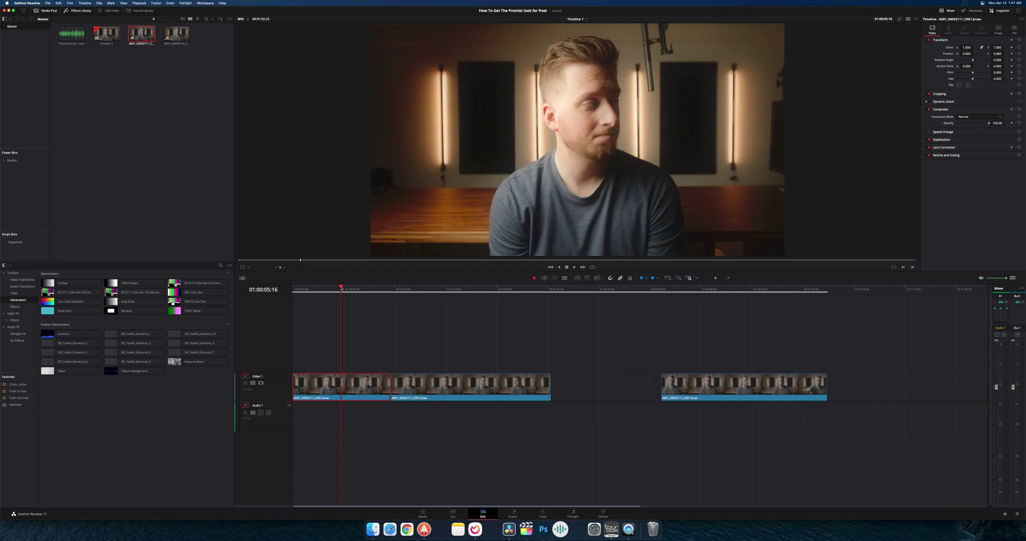
pyautogui.moveTo(345, 289); pyautogui.dragTo(355, 289)
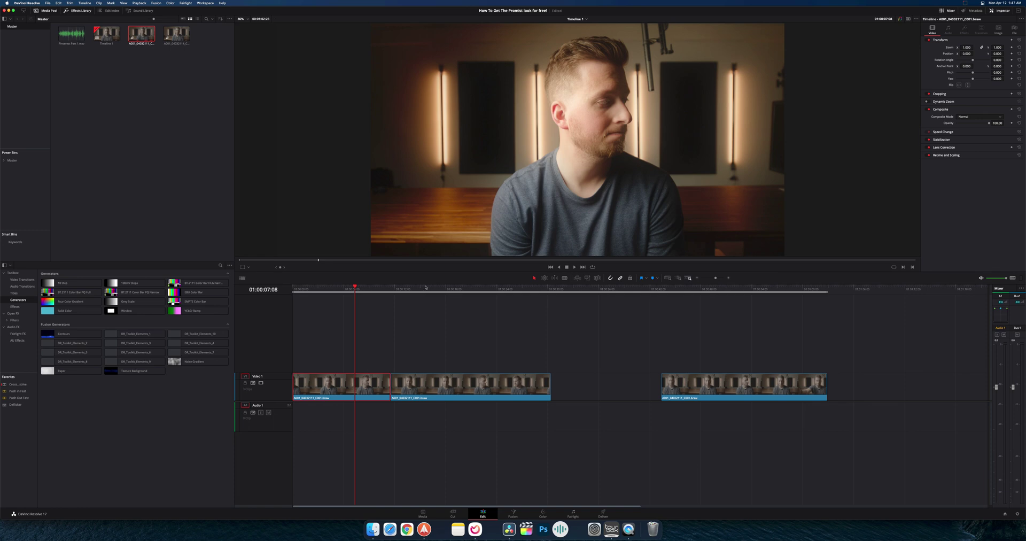
pyautogui.moveTo(425, 287); pyautogui.dragTo(449, 289)
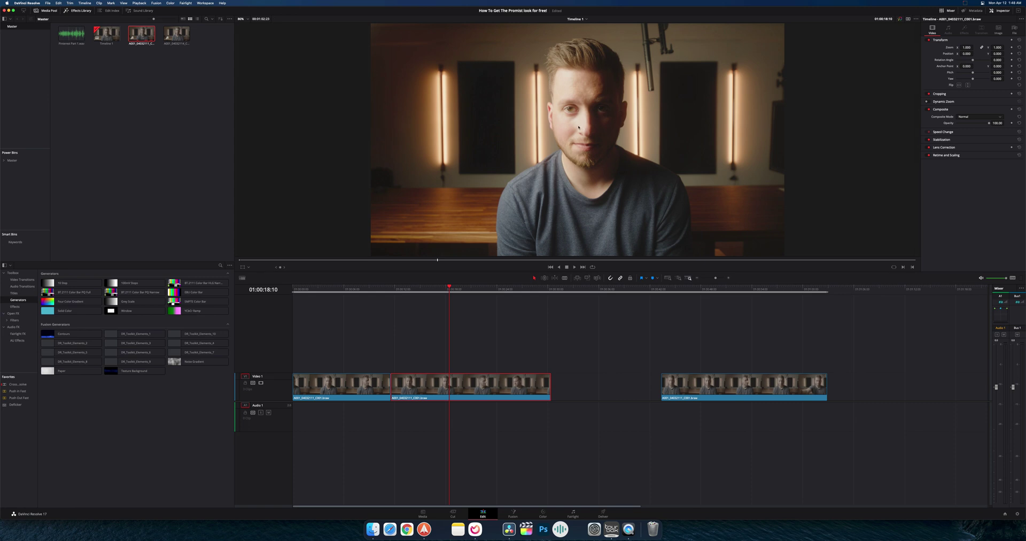
pyautogui.click(345, 289)
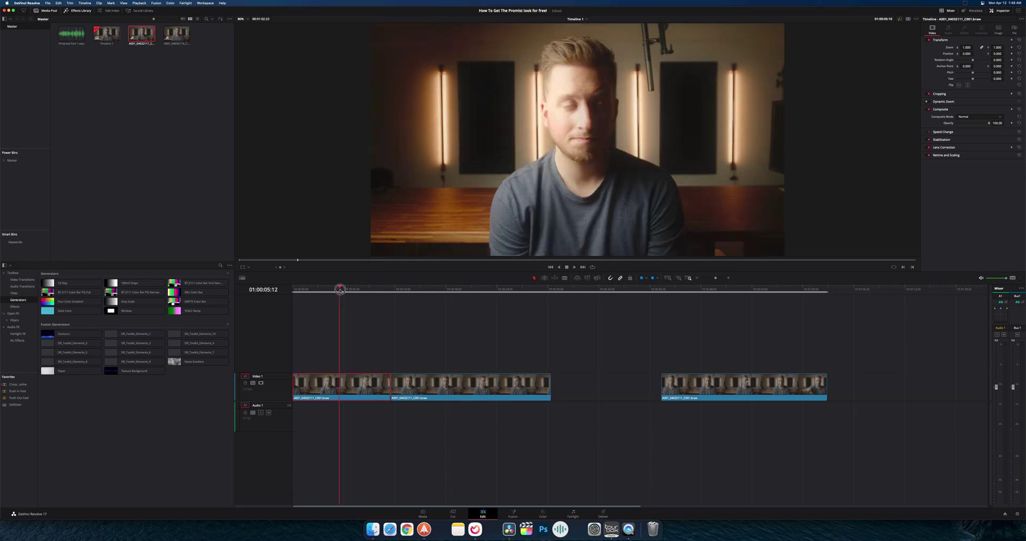
pyautogui.click(542, 513)
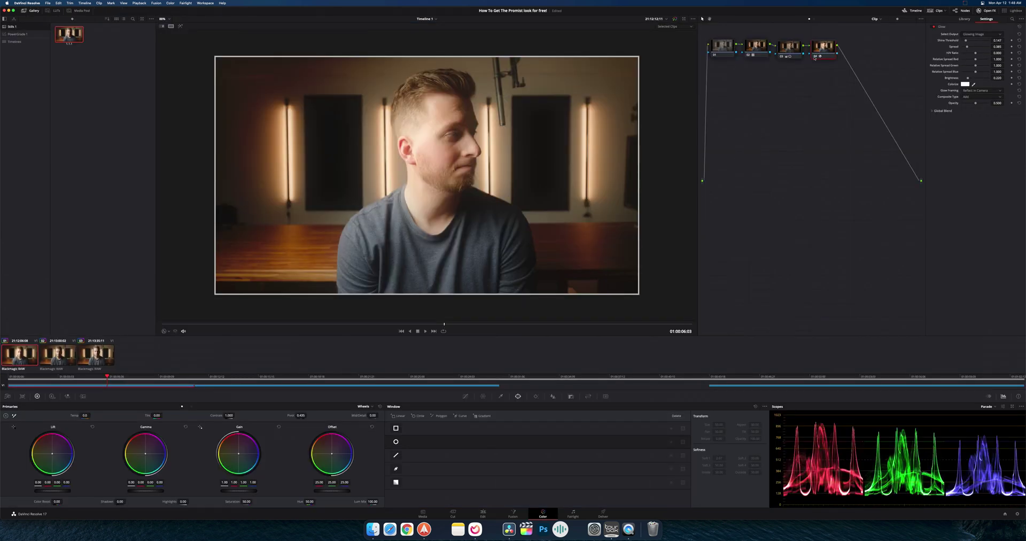
pyautogui.click(815, 57)
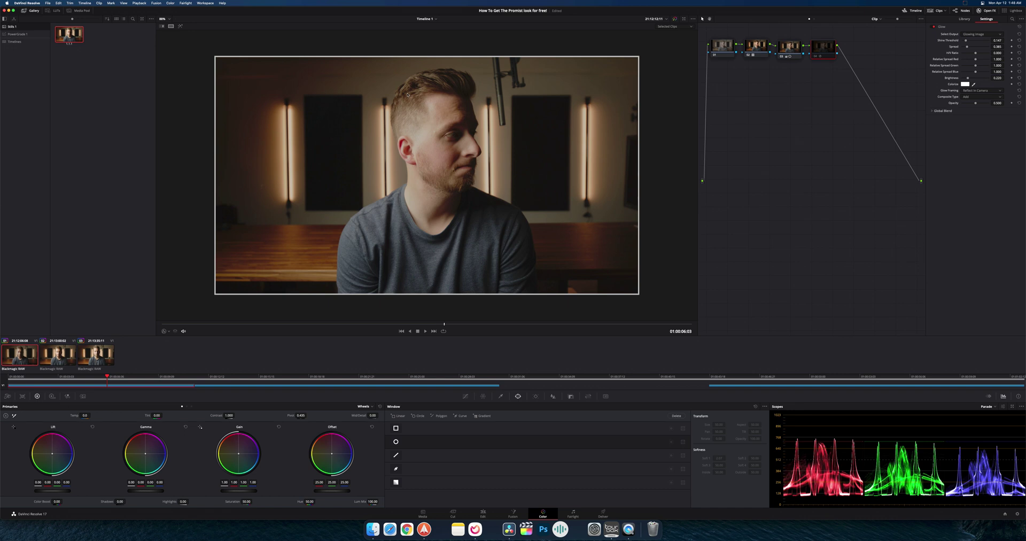
pyautogui.click(814, 56)
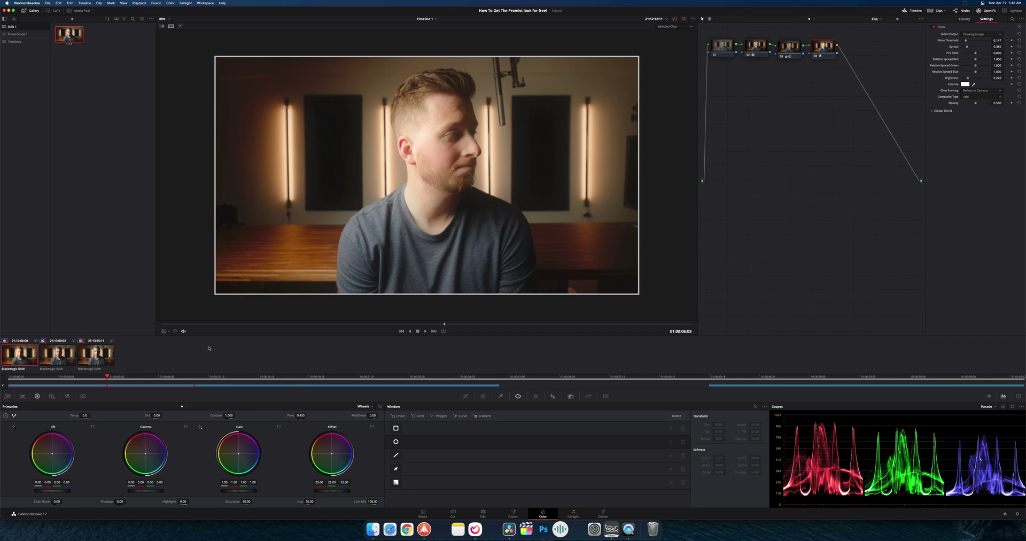
pyautogui.moveTo(225, 324); pyautogui.dragTo(212, 324)
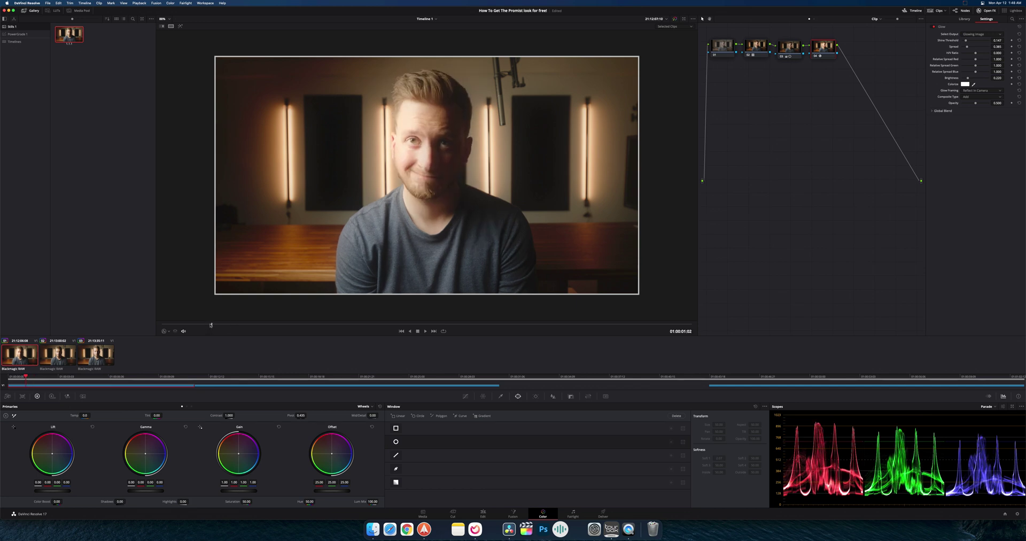